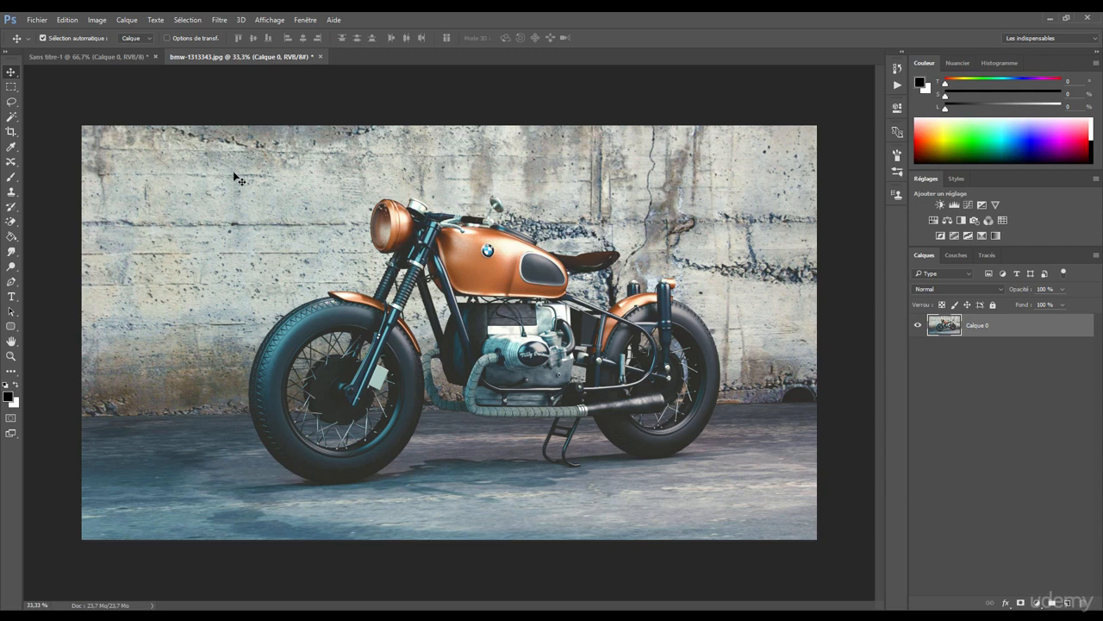
- Show the Actions panel and expand the Actions par défaut set
left_click(303, 22)
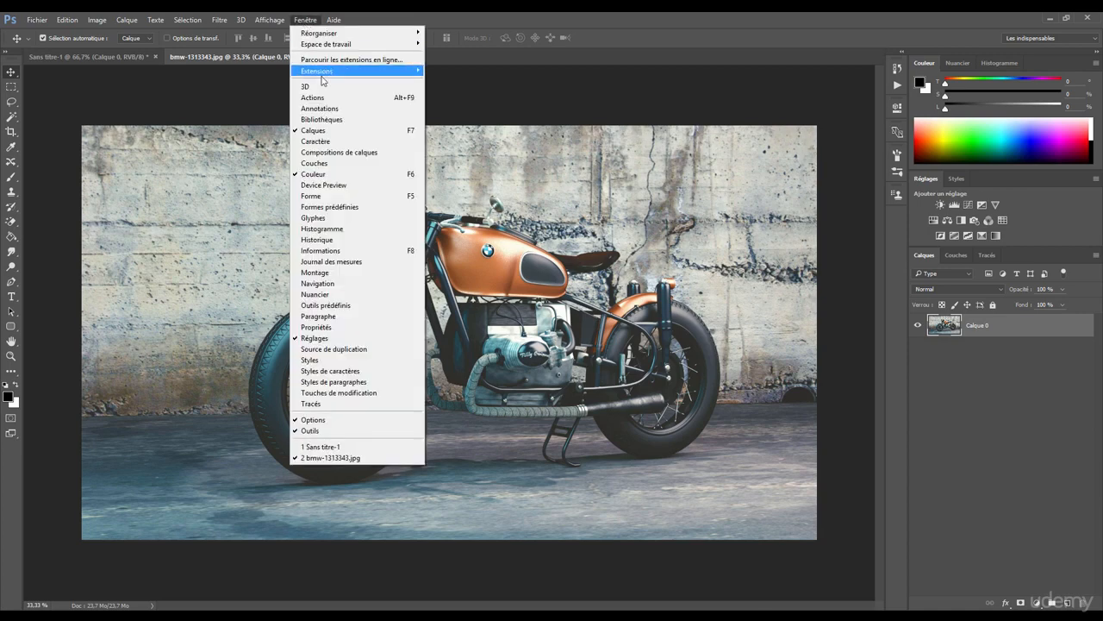
left_click(307, 101)
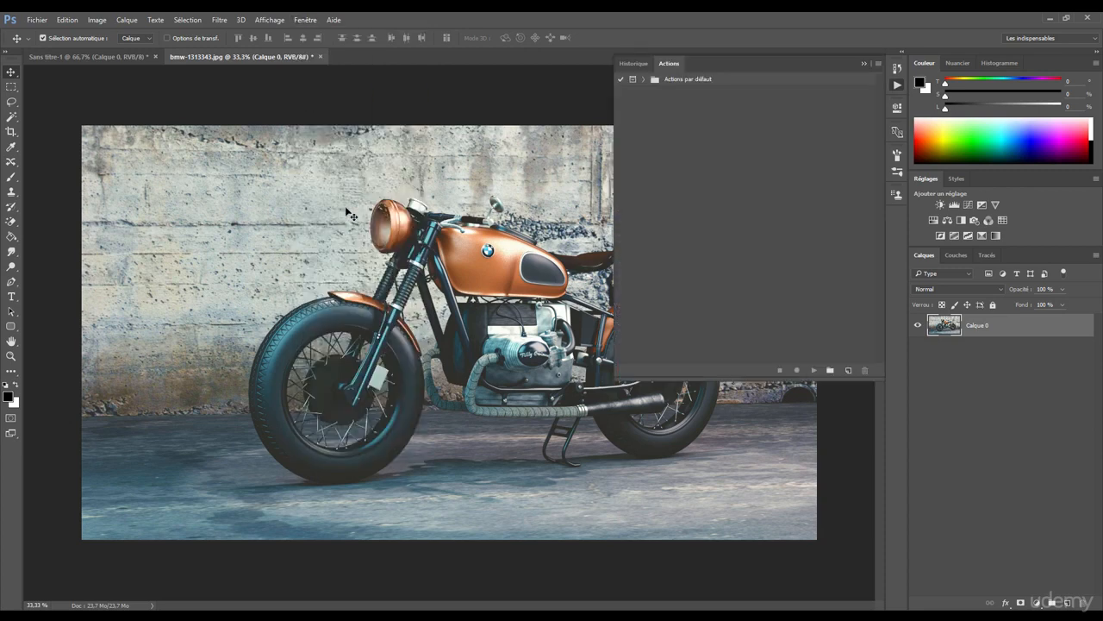
left_click(643, 79)
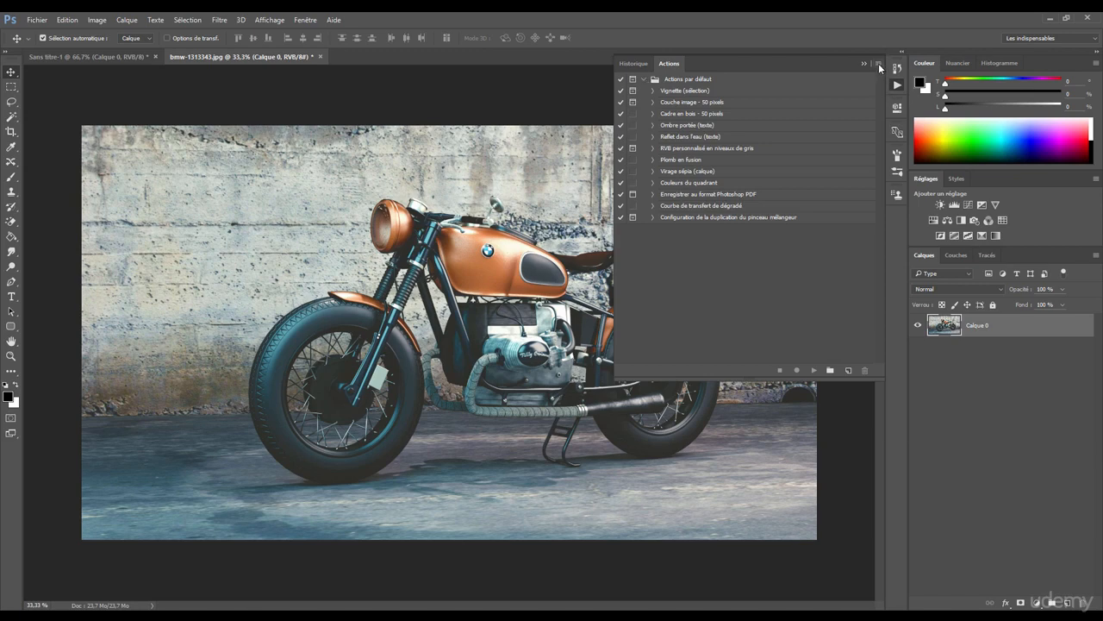
left_click(878, 64)
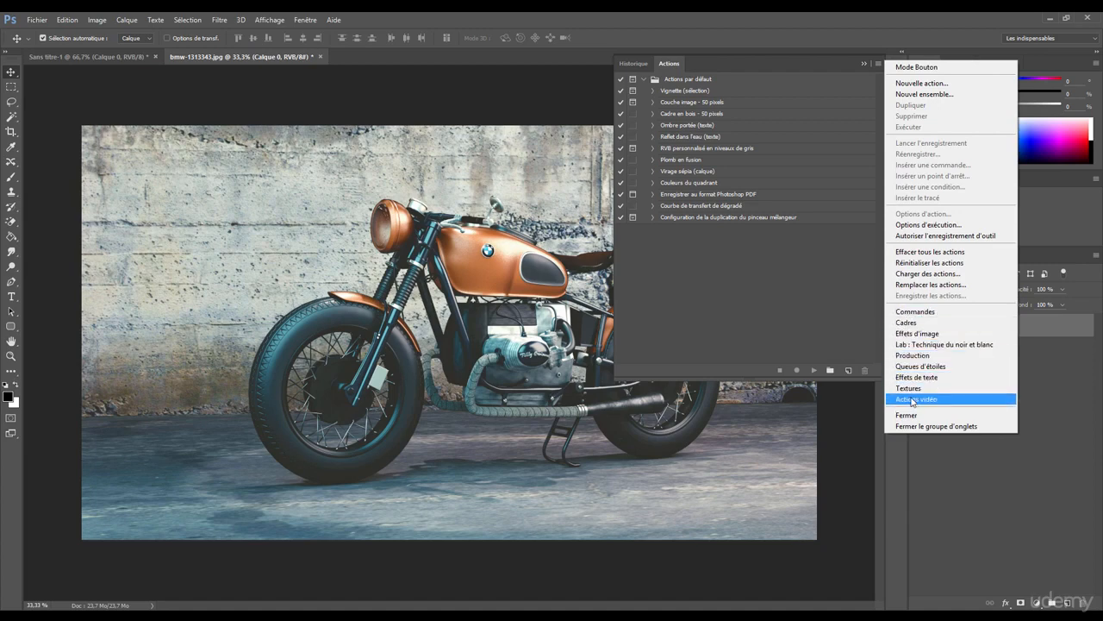
left_click(916, 276)
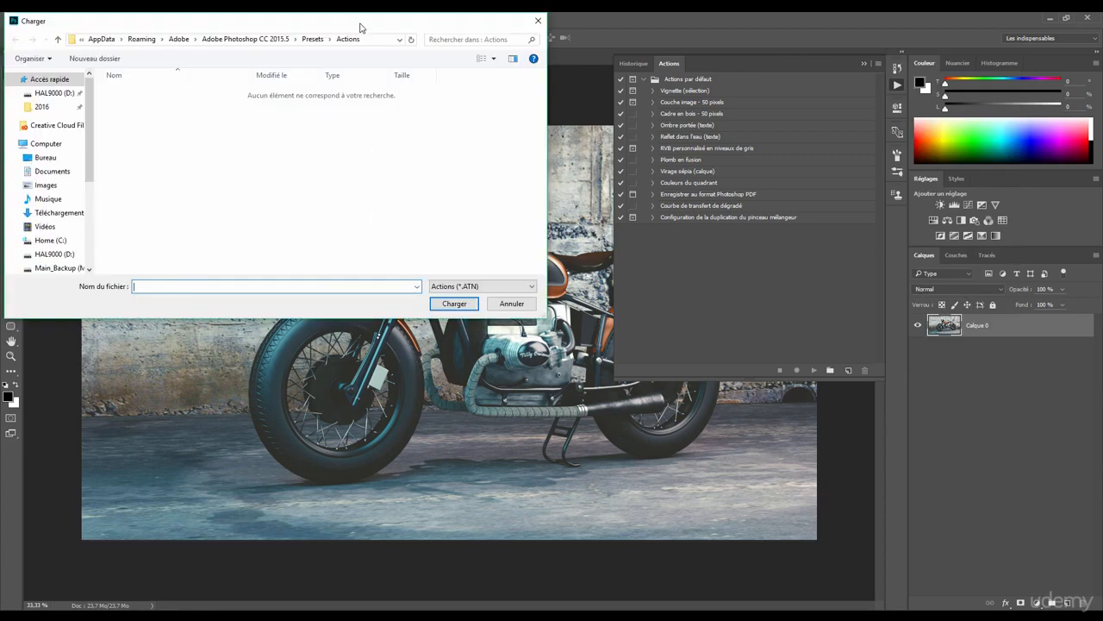
left_click_drag(359, 24, 391, 38)
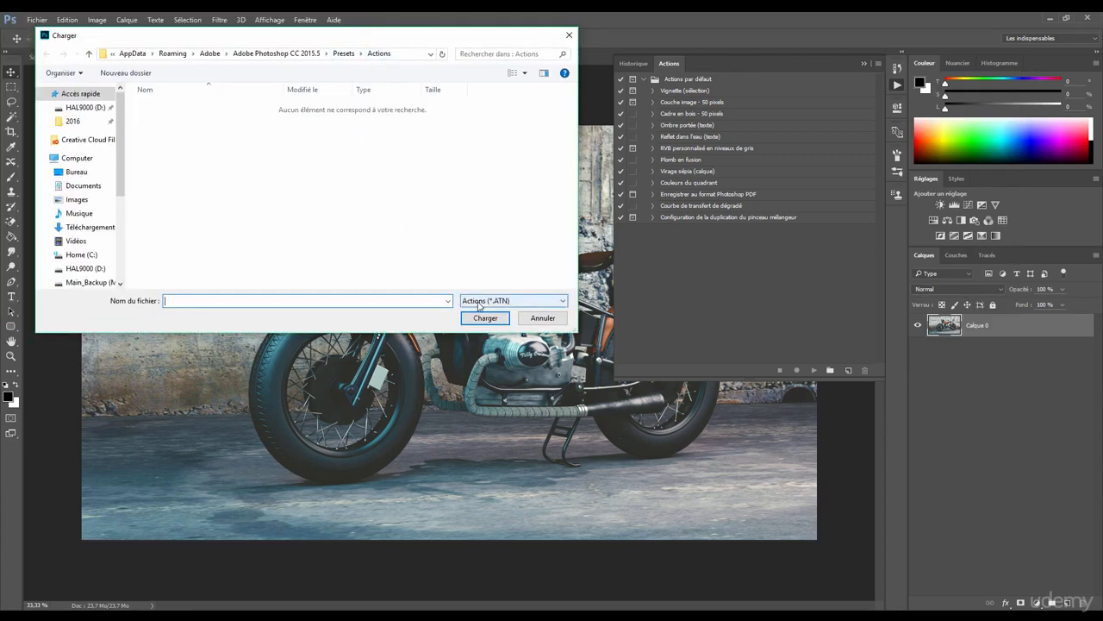
left_click(543, 318)
left_click(878, 64)
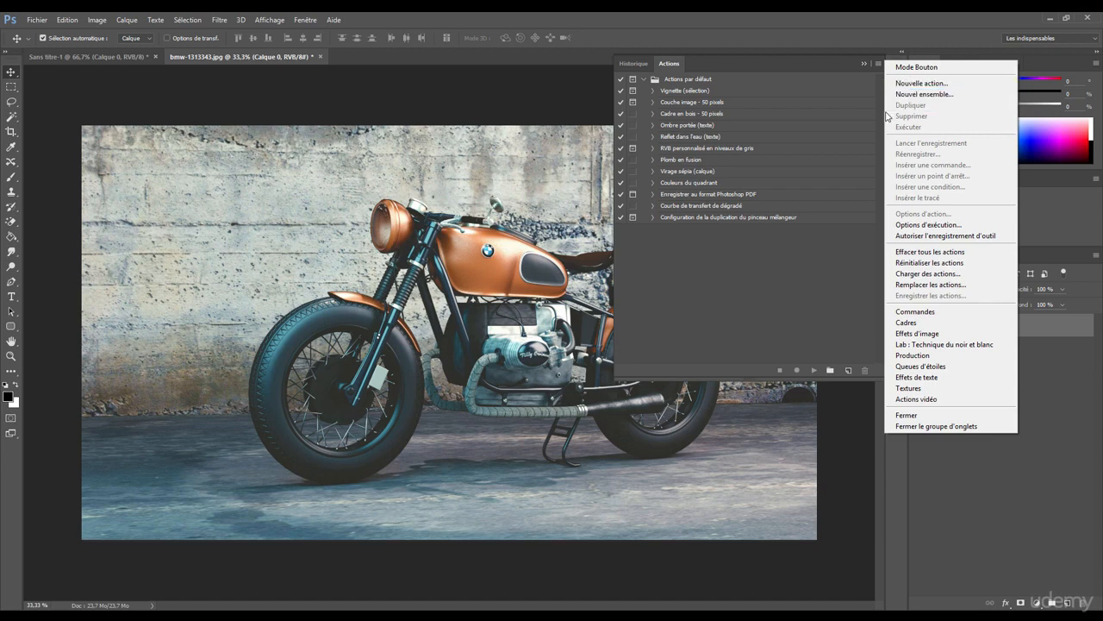
left_click(805, 278)
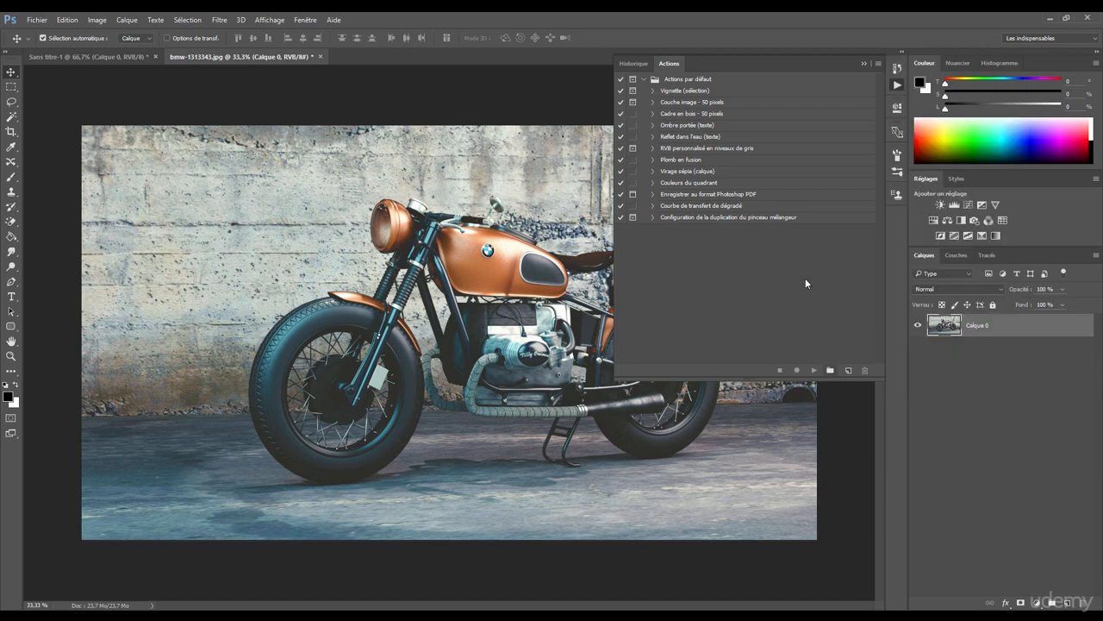
left_click(643, 79)
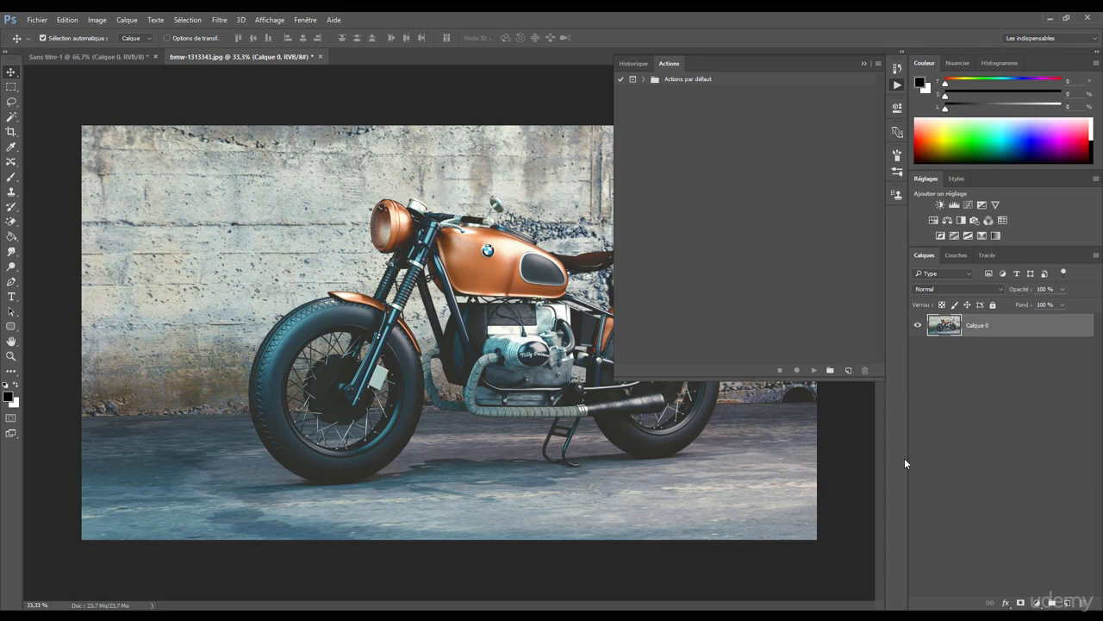
- Create a new action set named "Tutoriel Photoshop Udemy"
left_click(830, 370)
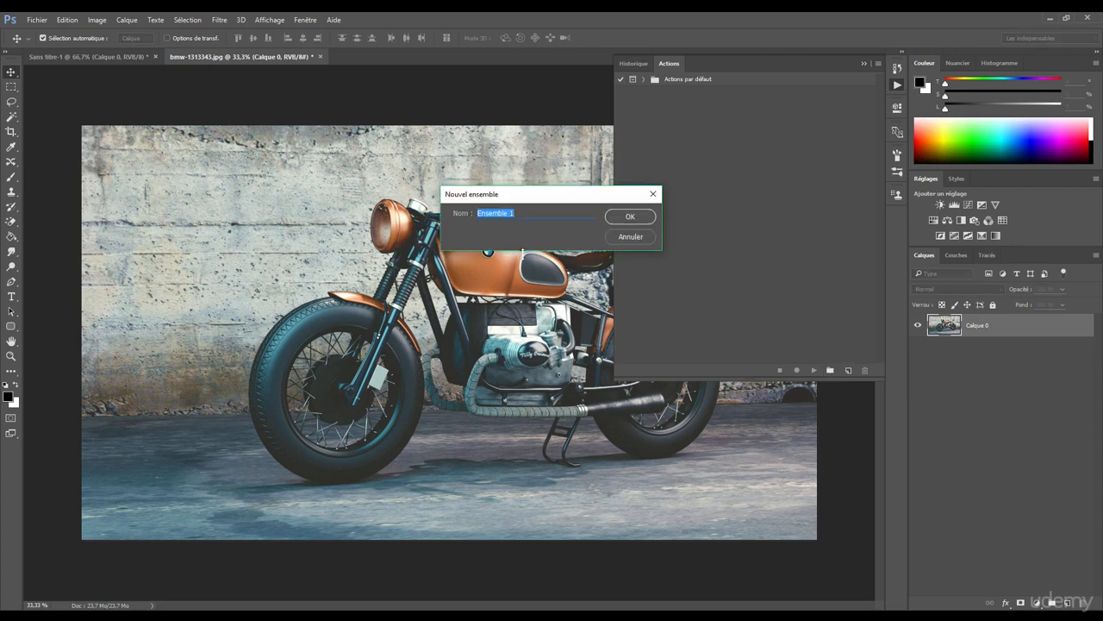
type("TUt")
key("BackSpace")
key("BackSpace")
type("utoriel Photoshop Udemy")
key("Return")
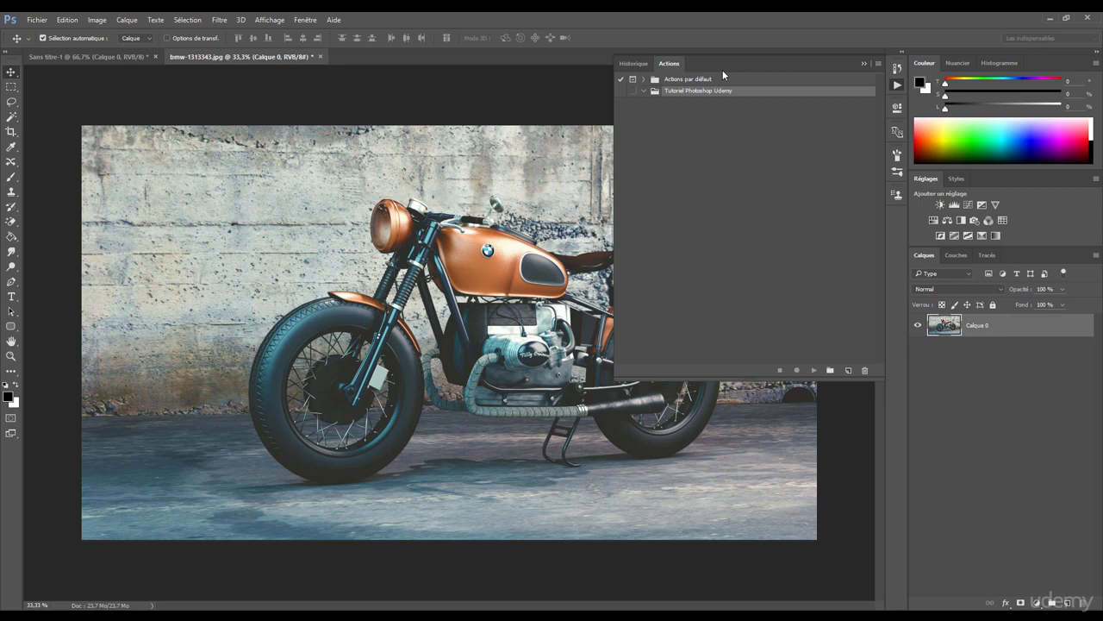
- Start recording a new action named "Action Test" in the Tutoriel Photoshop Udemy set, with function key F2 and the colour Rouge
left_click(847, 371)
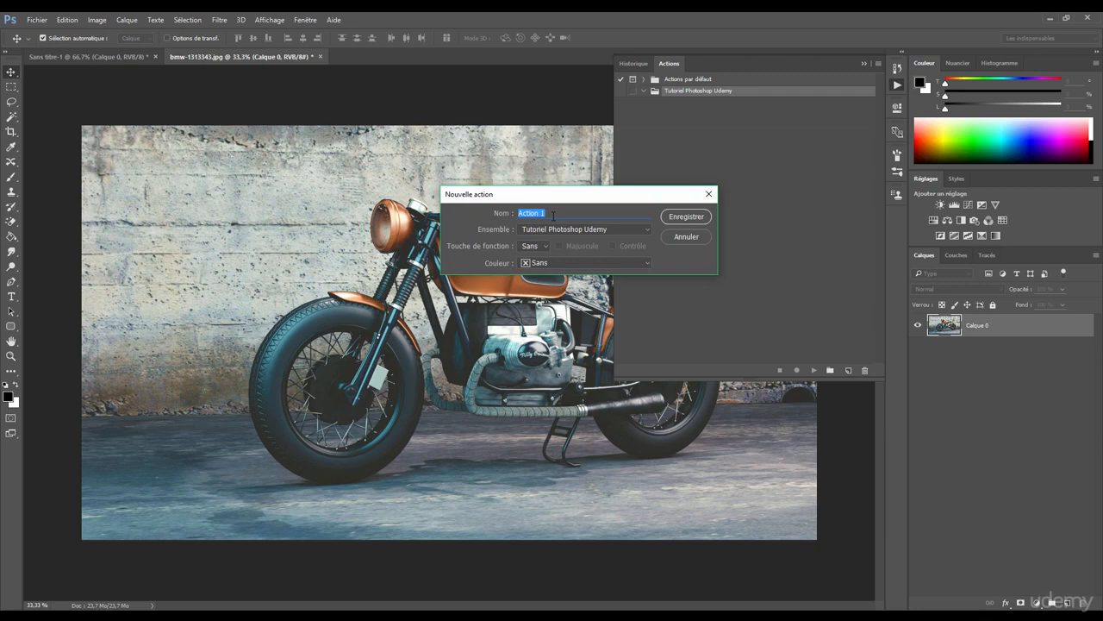
type("Action Test")
left_click(534, 246)
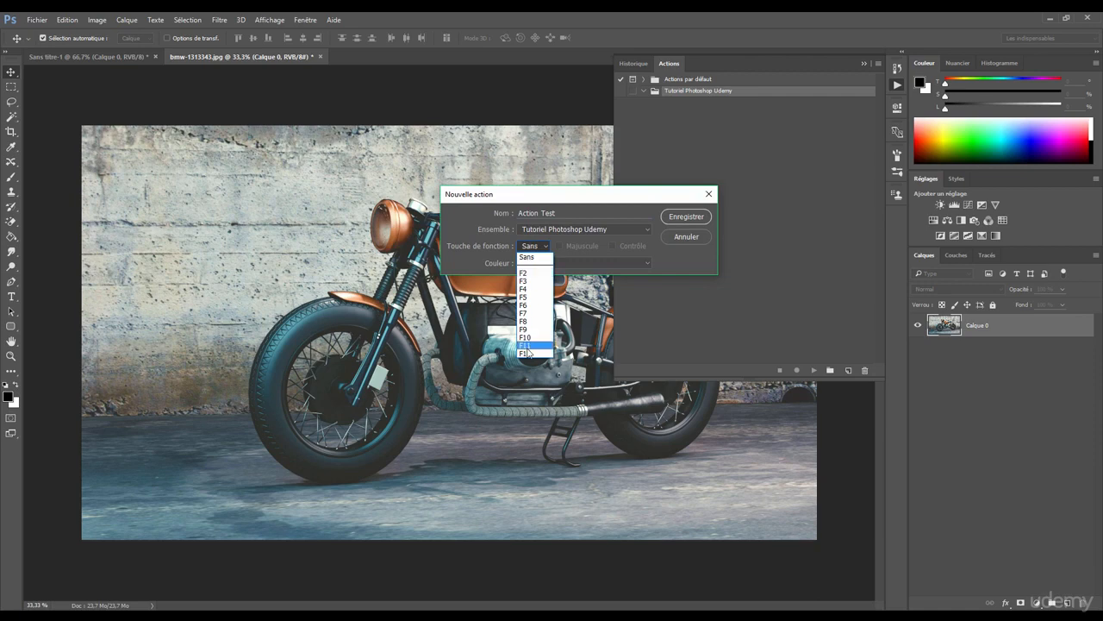
left_click(528, 274)
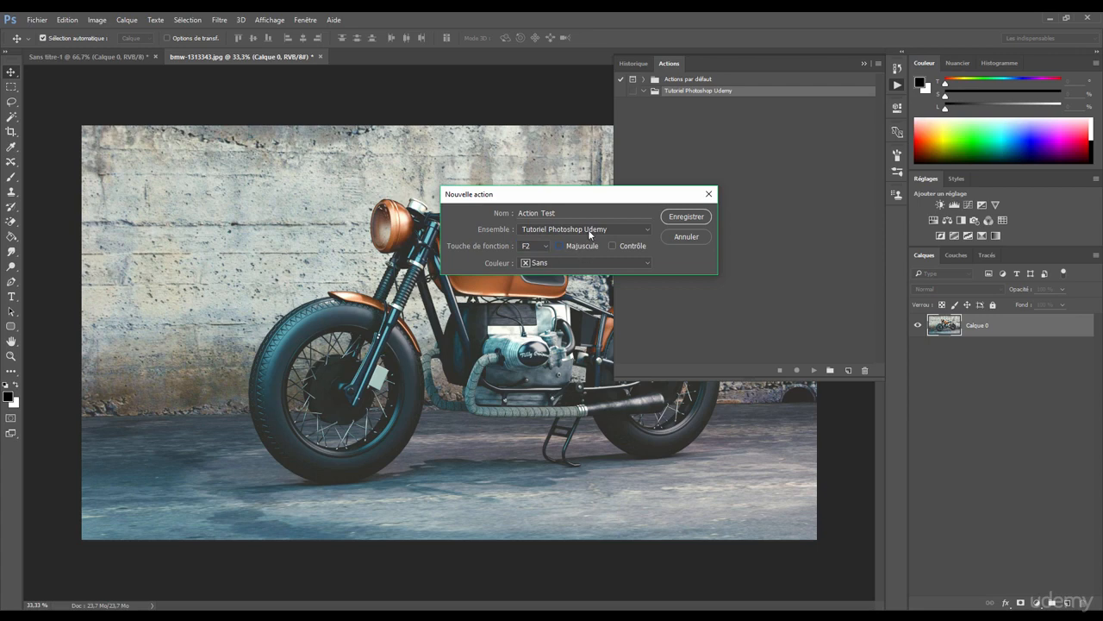
left_click(562, 263)
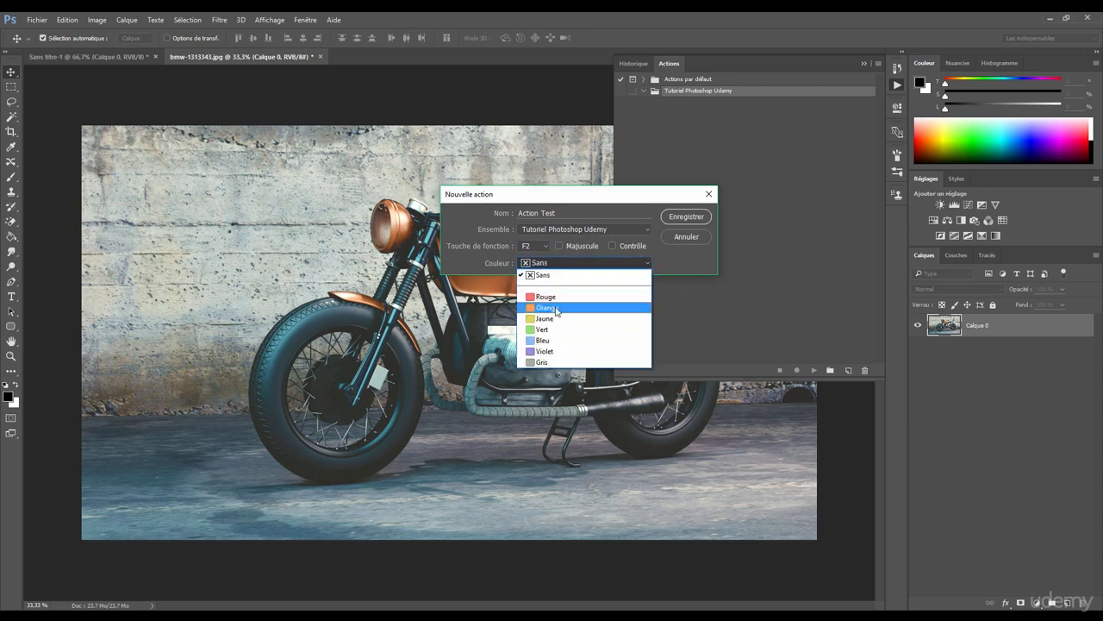
left_click(550, 302)
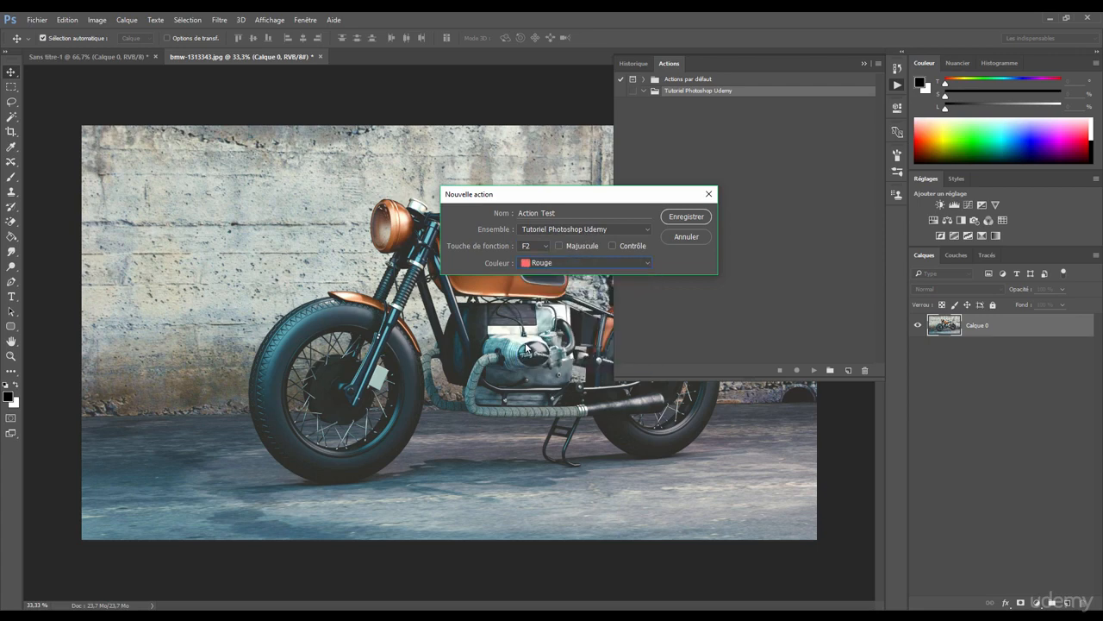
left_click(686, 217)
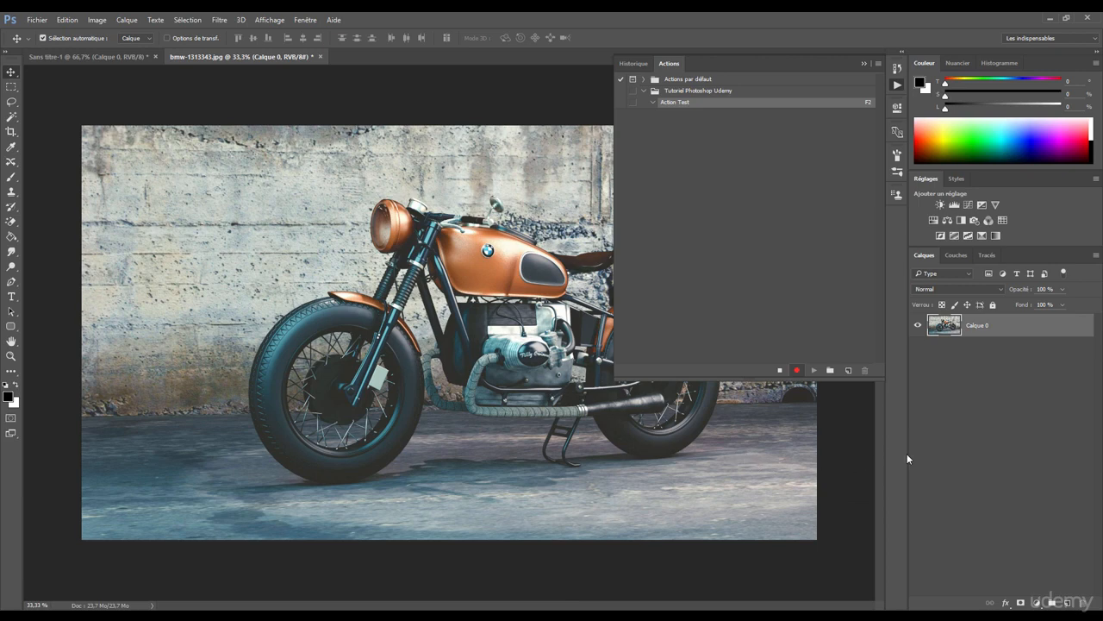
- Add Niveaux, Luminosité/Contraste, Teinte/Saturation and Balance des couleurs adjustment layers above the motorcycle photo
left_click(1036, 602)
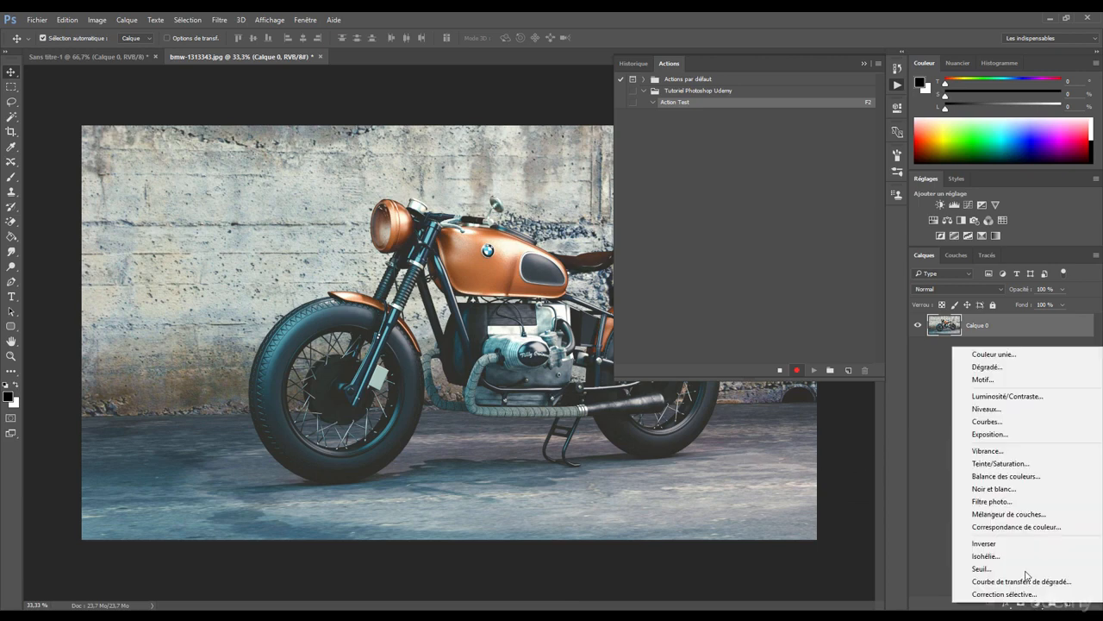
left_click(1011, 408)
left_click(1037, 603)
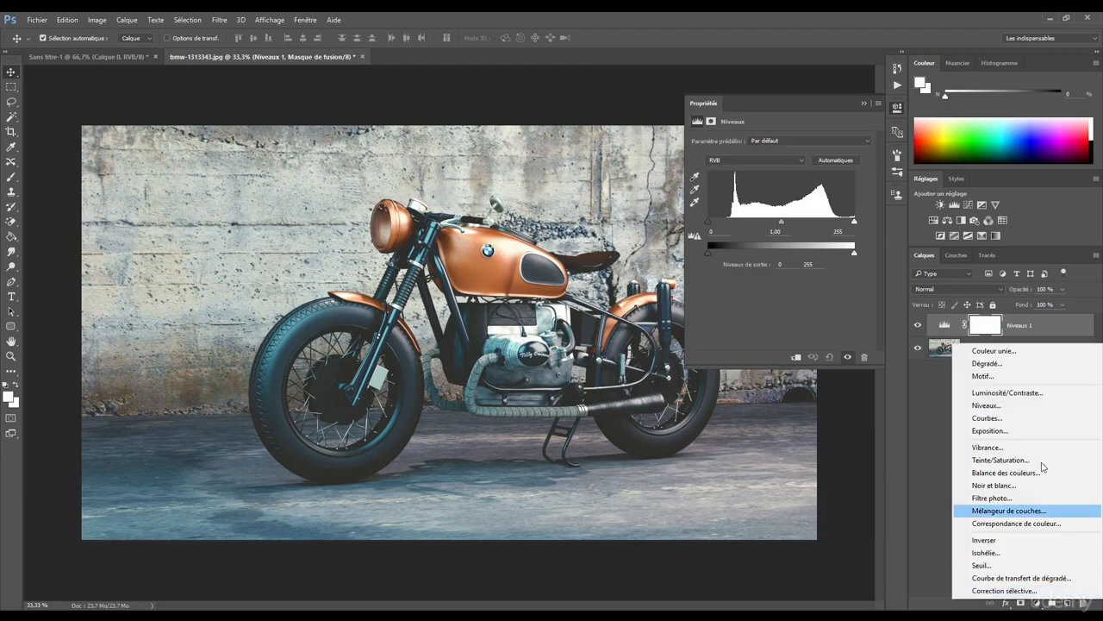
left_click(1017, 392)
left_click(1037, 602)
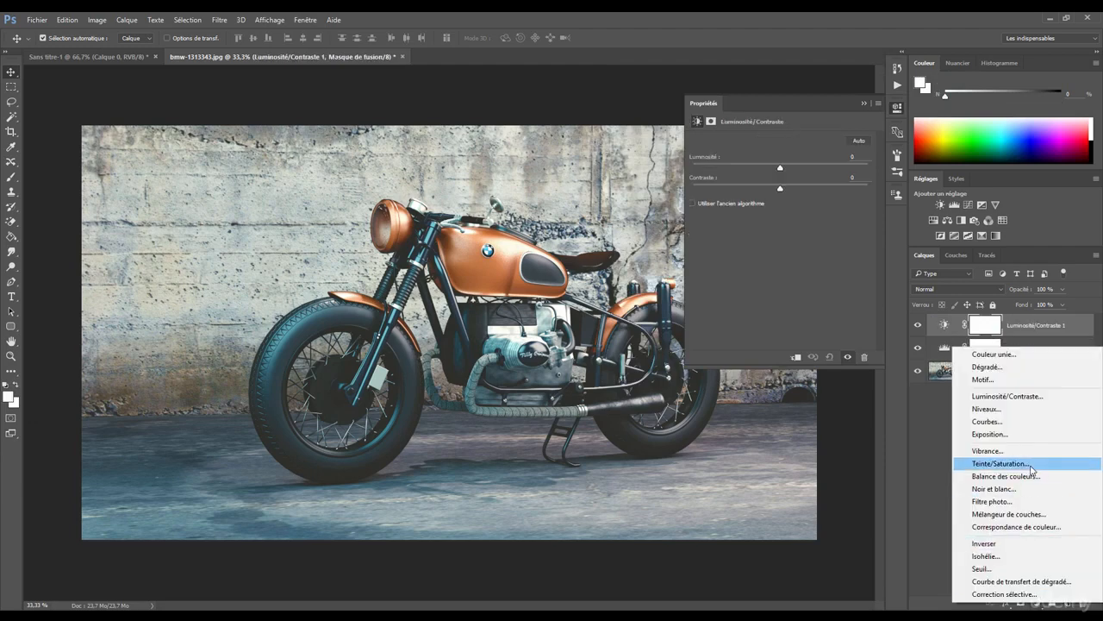
left_click(1030, 463)
left_click(1037, 603)
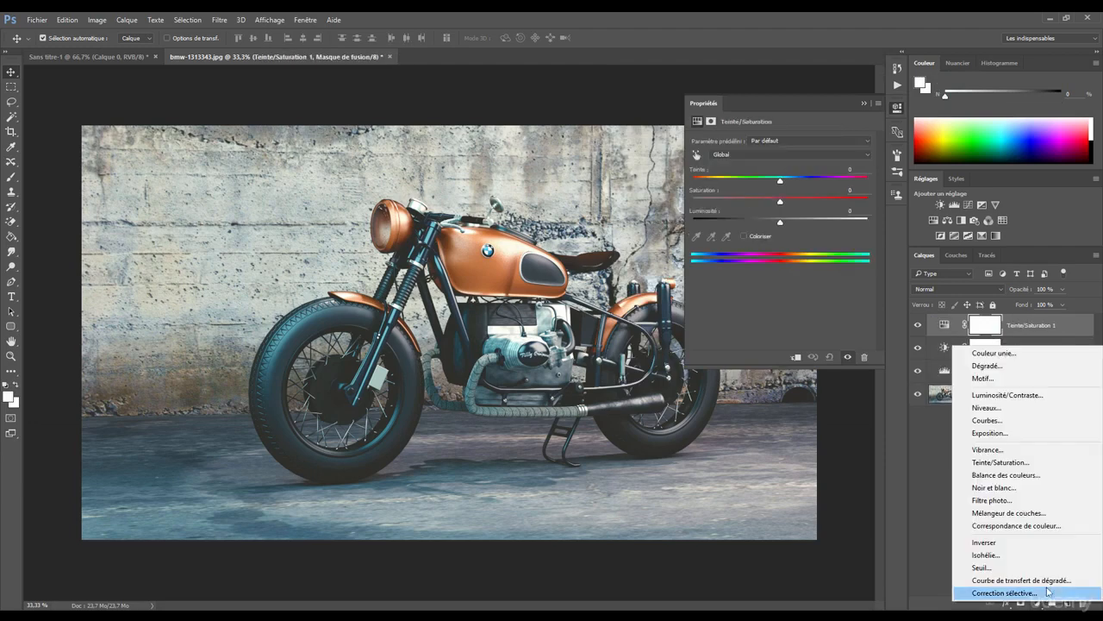
left_click(1007, 475)
- Set the Luminosité/Contraste layer to brightness 11 and contrast 10, and stop recording the action
left_click(1030, 372)
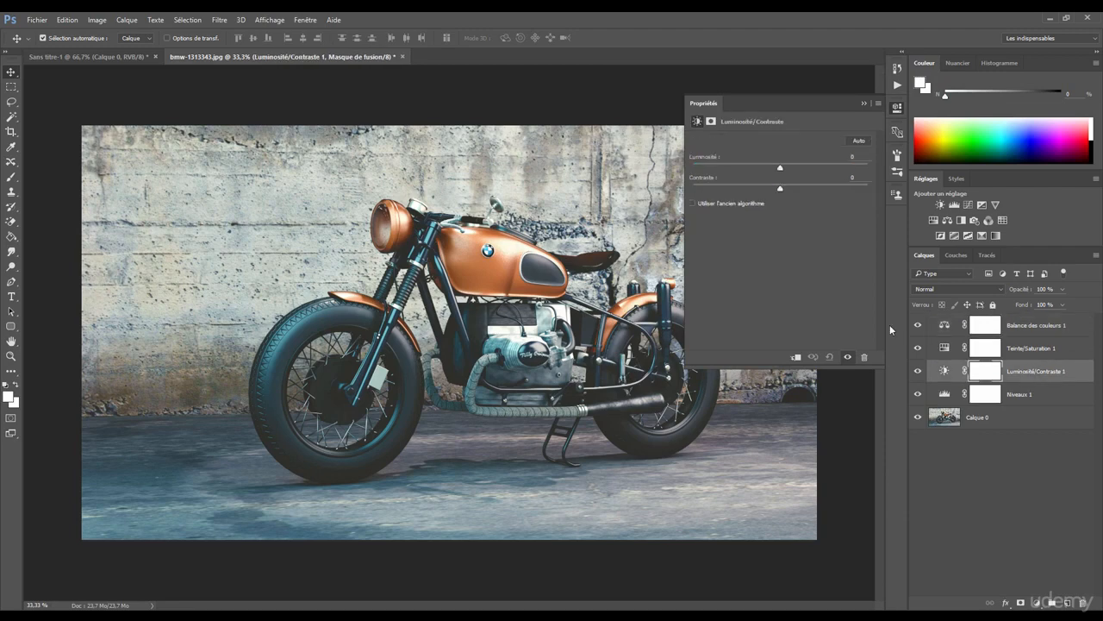
left_click_drag(780, 166, 784, 167)
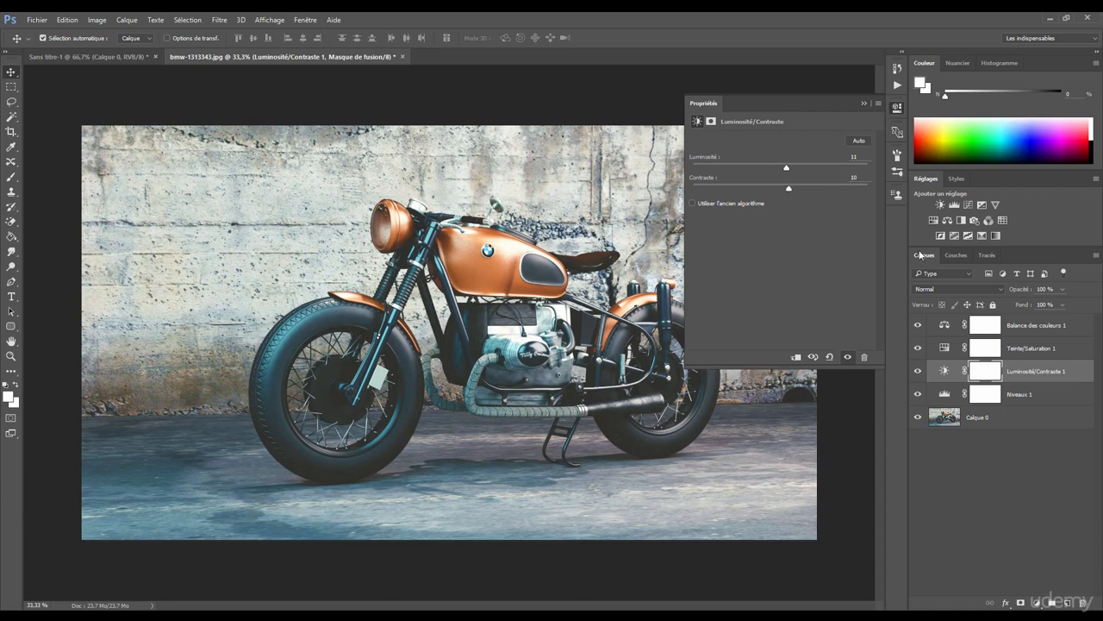
left_click(896, 86)
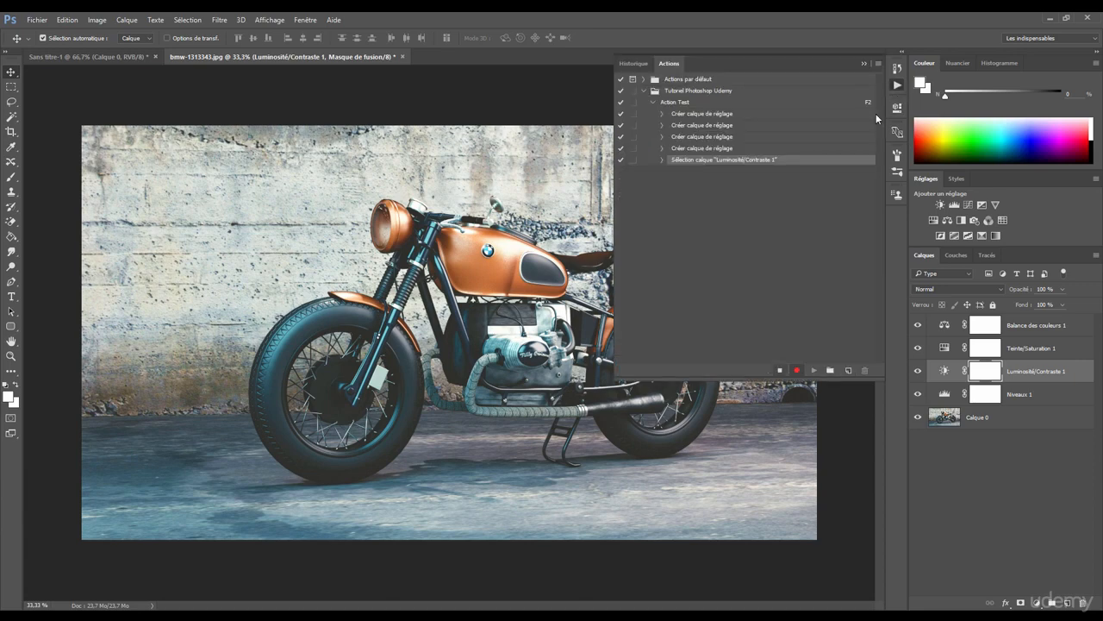
left_click(779, 371)
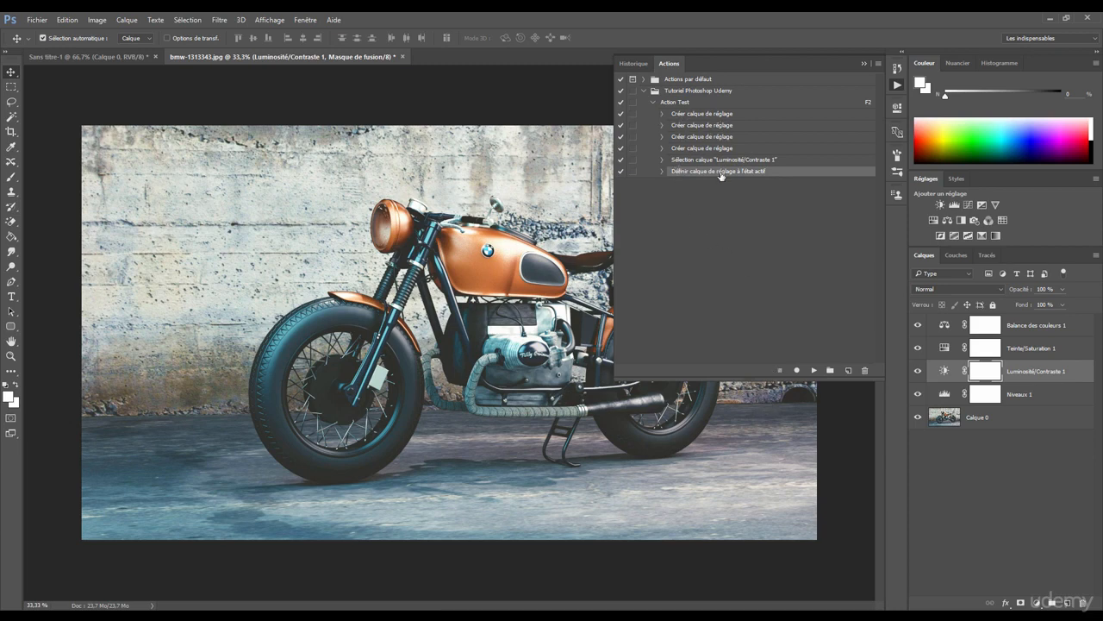
- Examine the recorded settings of each command inside Action Test, and collapse the action
left_click(662, 116)
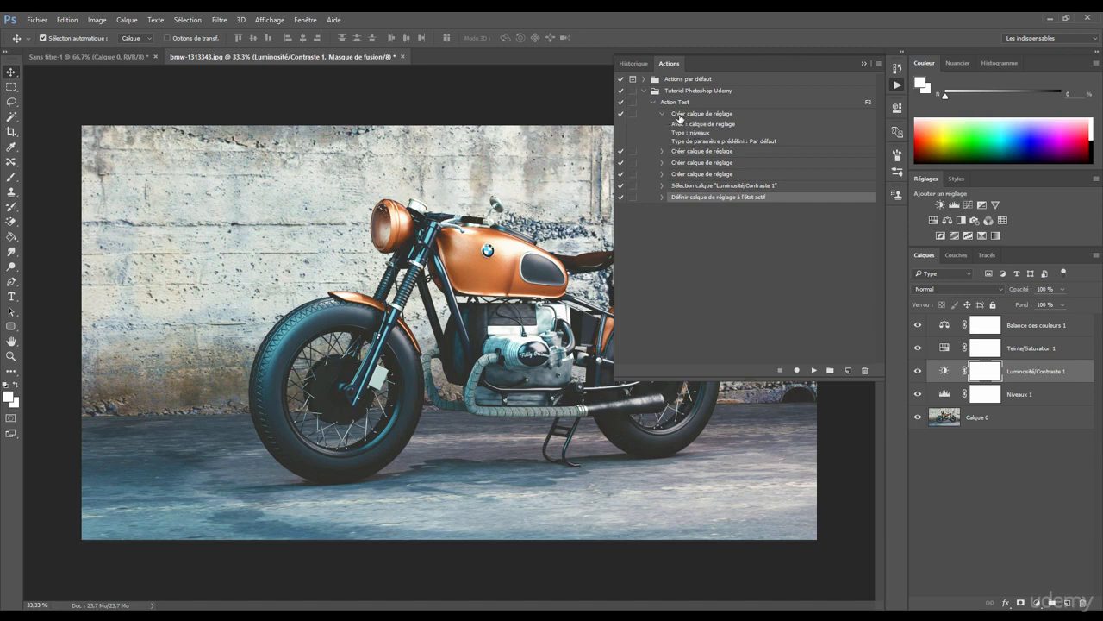
left_click(662, 151)
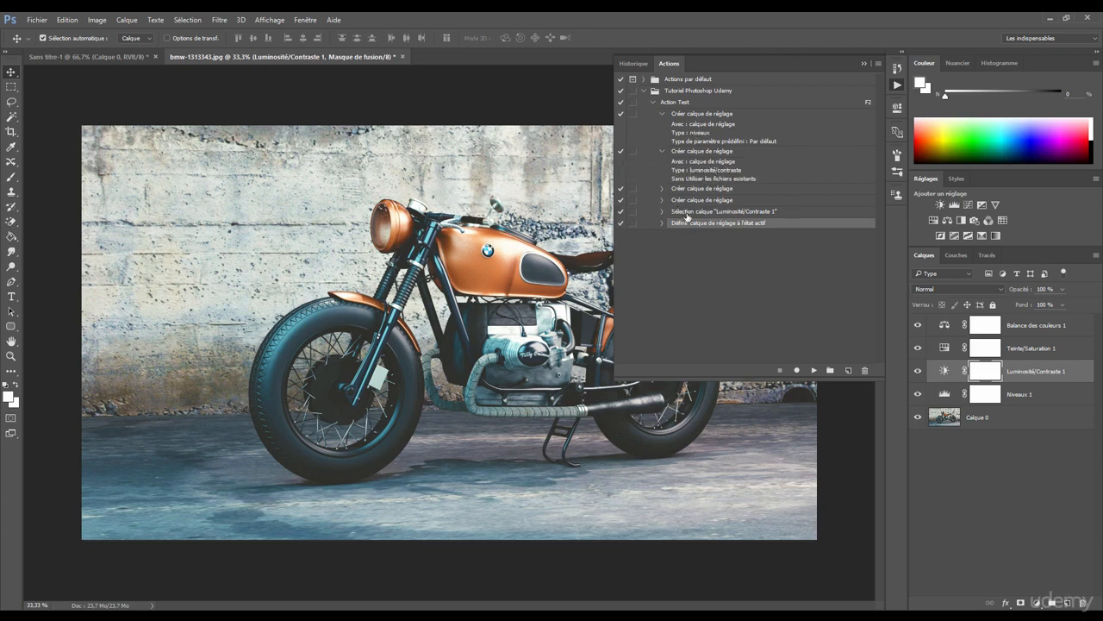
left_click(662, 214)
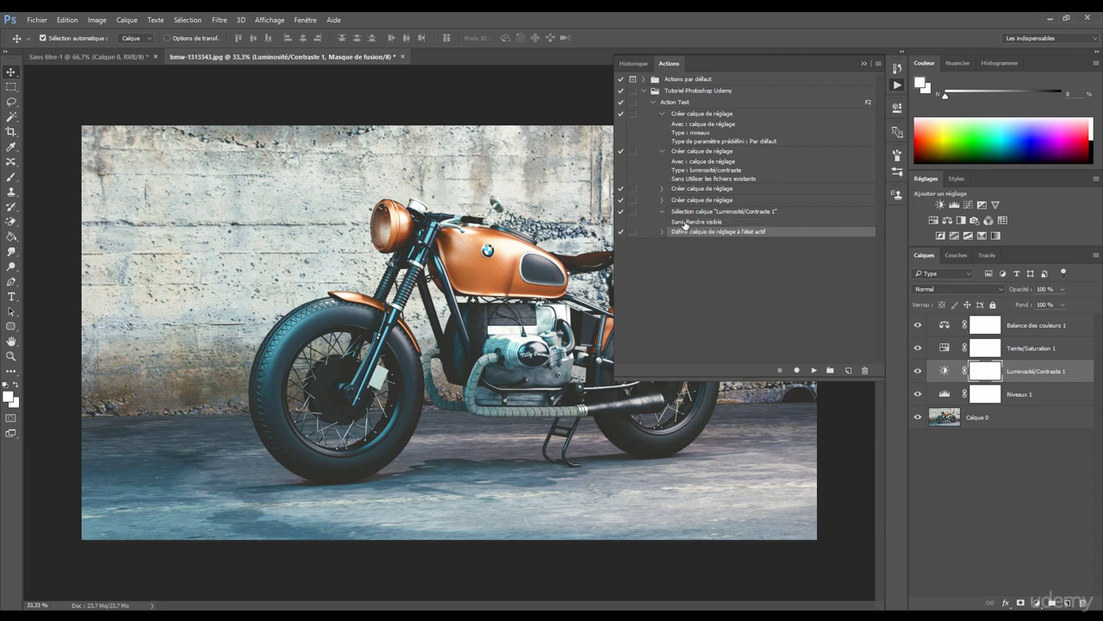
left_click(662, 200)
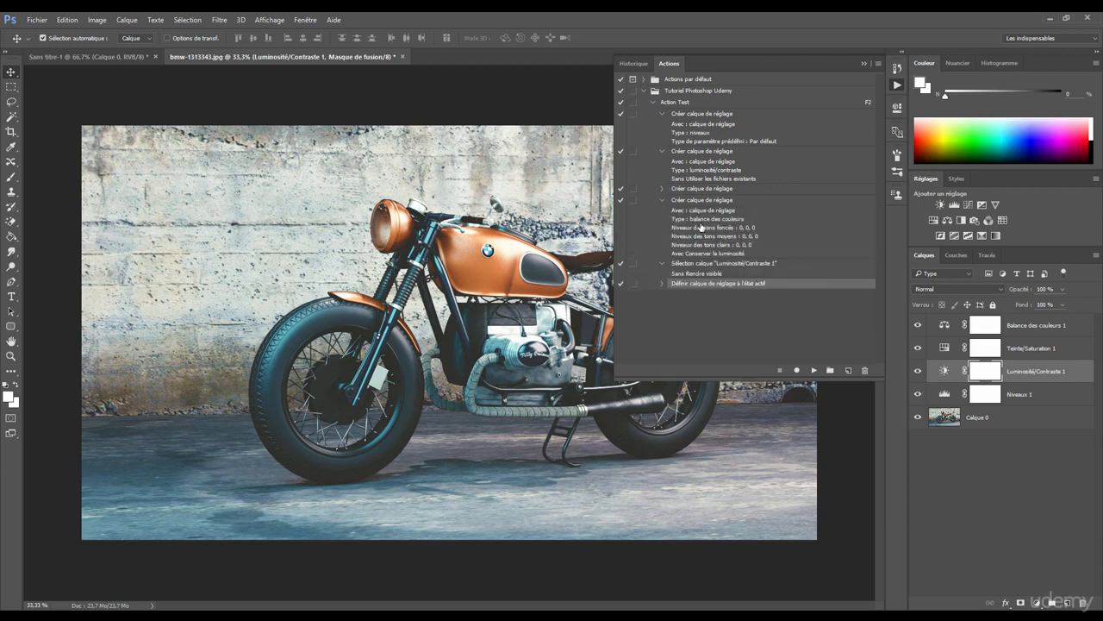
left_click(660, 189)
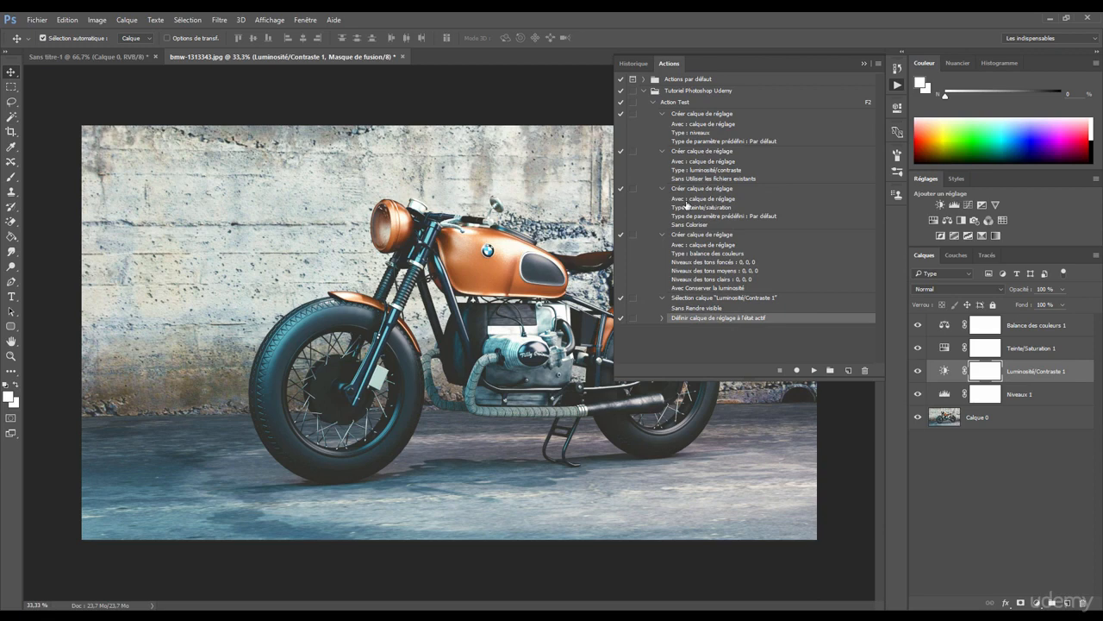
left_click(661, 318)
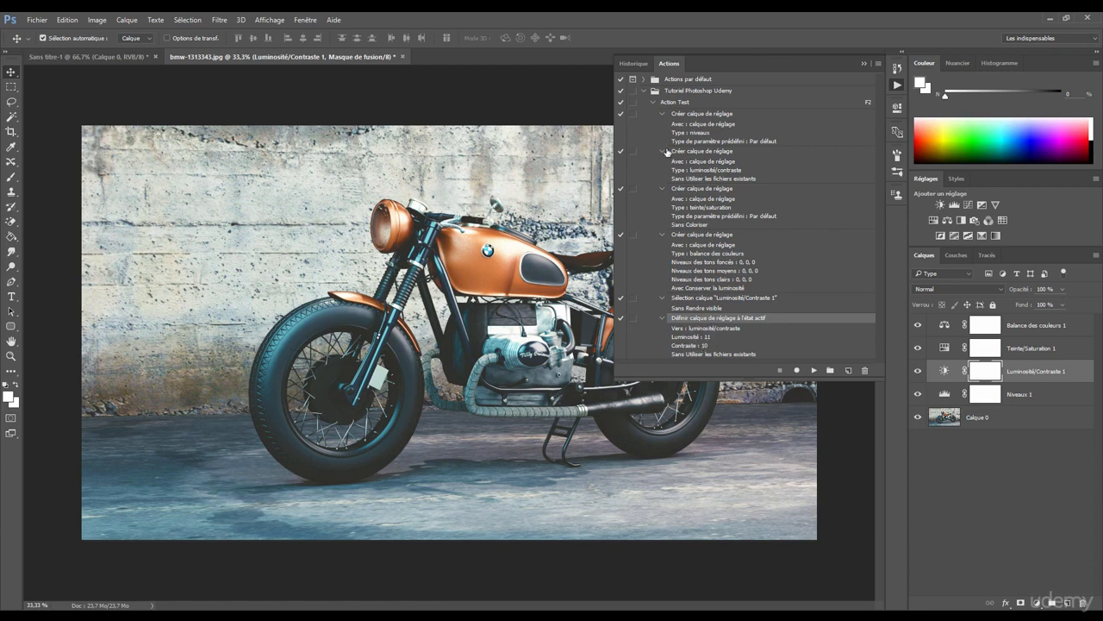
left_click(653, 102)
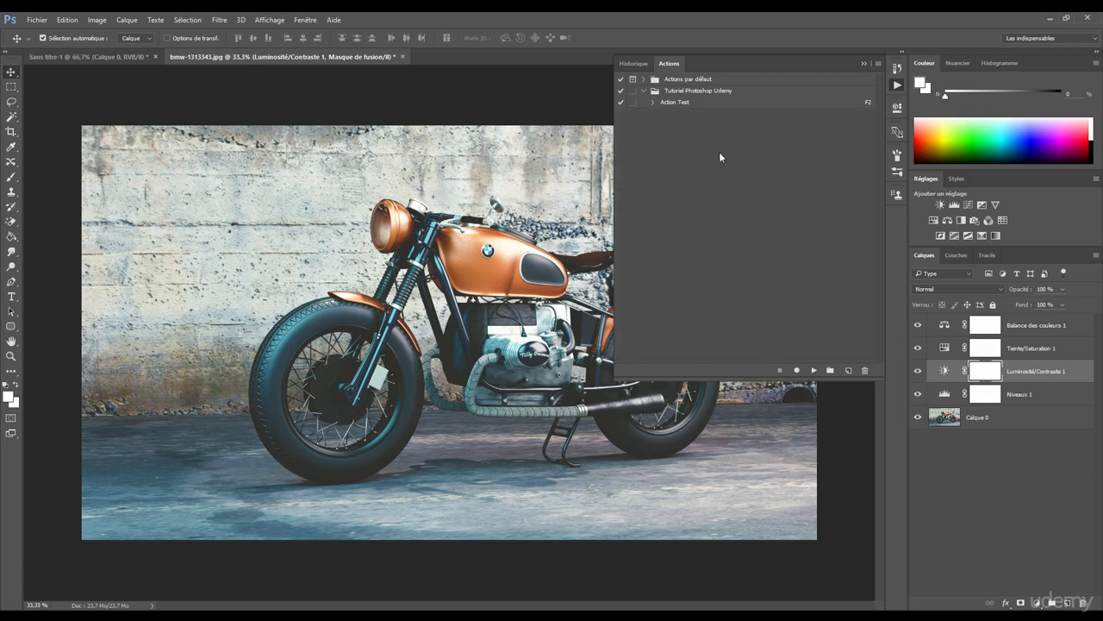
- Select Action Test for playback and delete the four adjustment layers above Calque 0
left_click(677, 105)
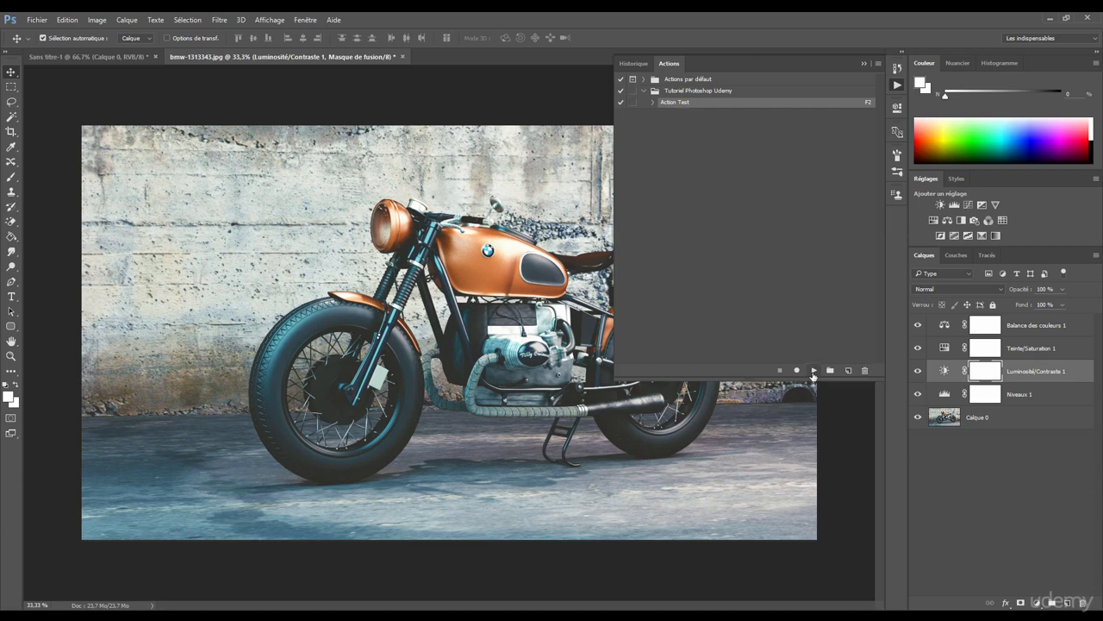
left_click(1020, 396)
left_click(1025, 333, "shift")
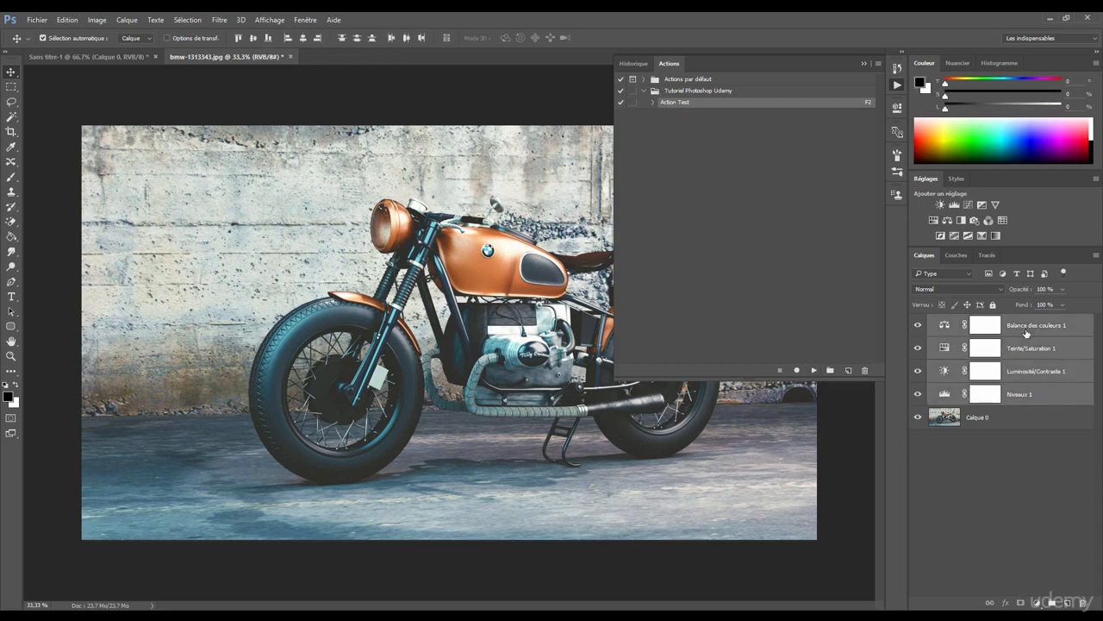
key("Delete")
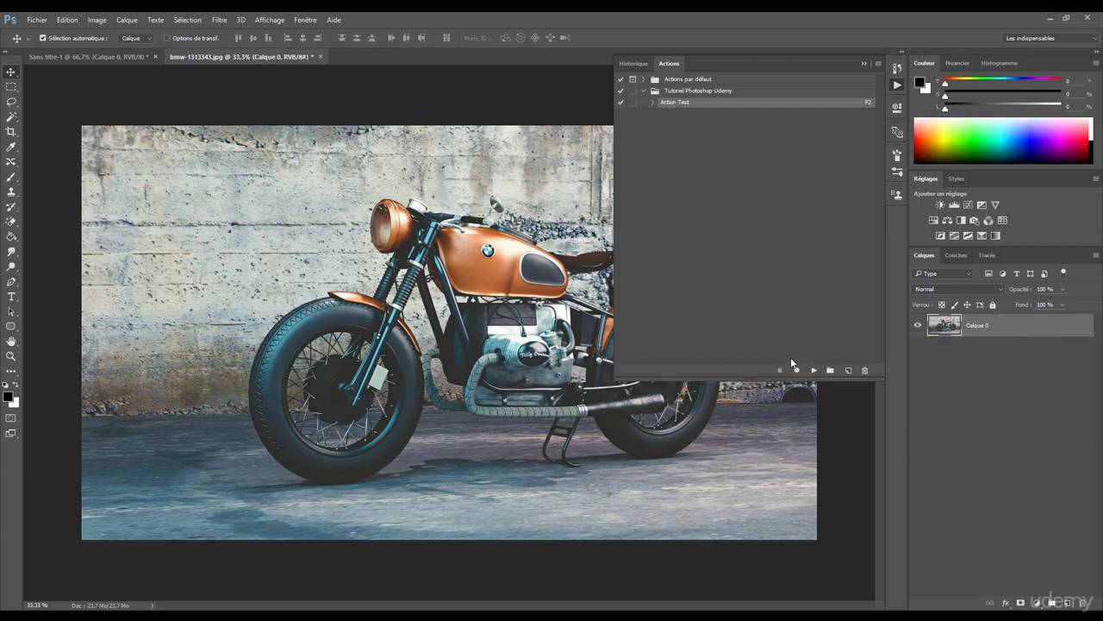
- Play Action Test on Calque 0 and inspect the brightness and contrast properties of the resulting Luminosité/Contraste layer
left_click(814, 371)
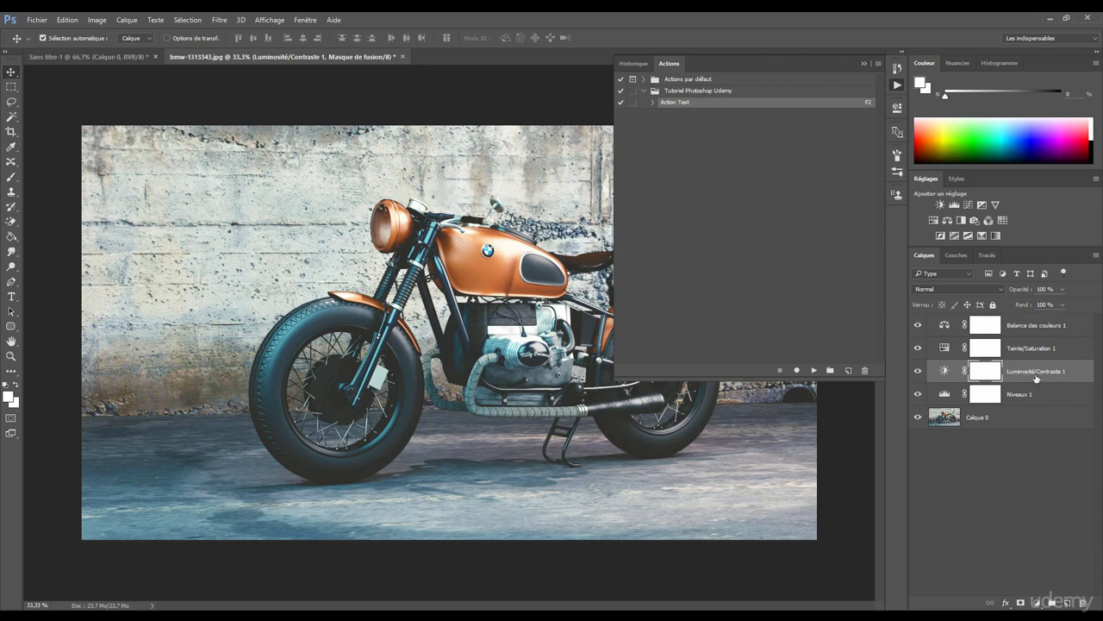
left_click(944, 371)
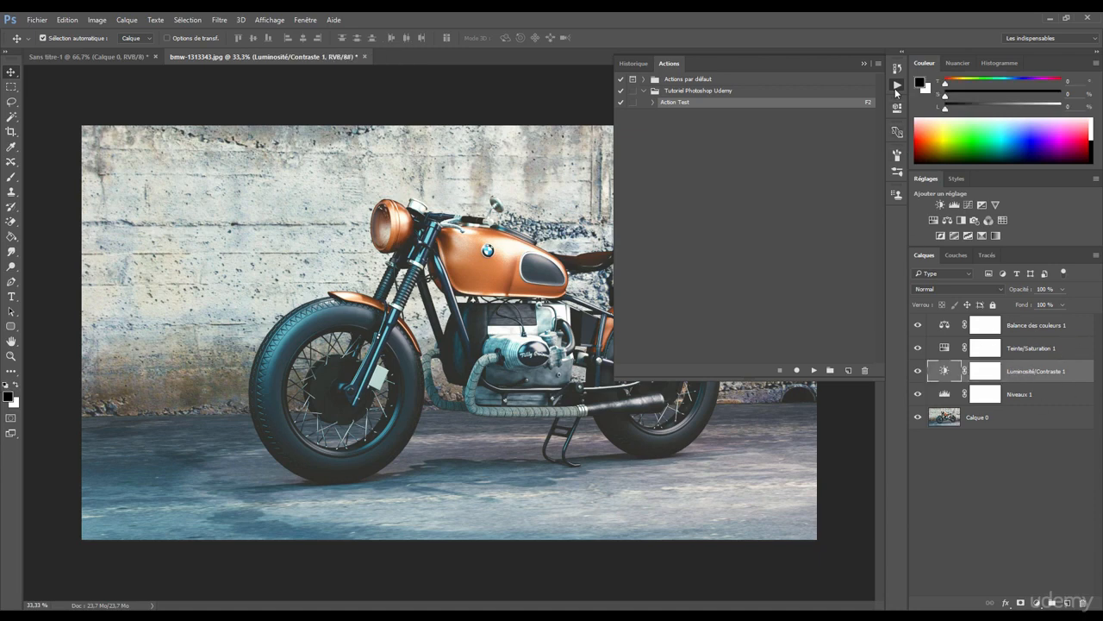
left_click(897, 108)
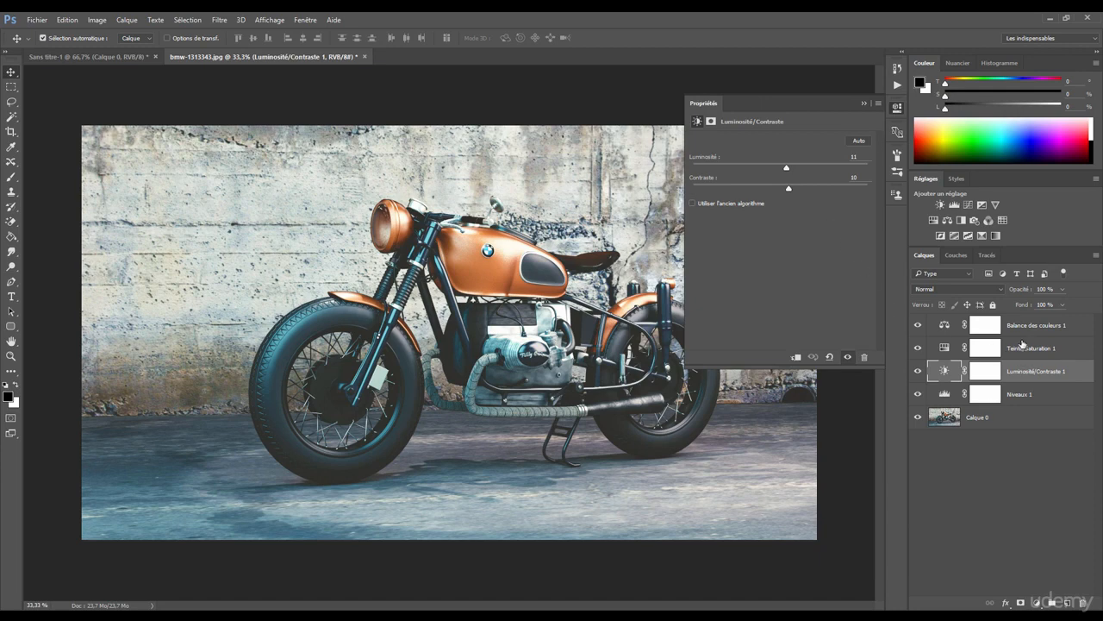
left_click(896, 109)
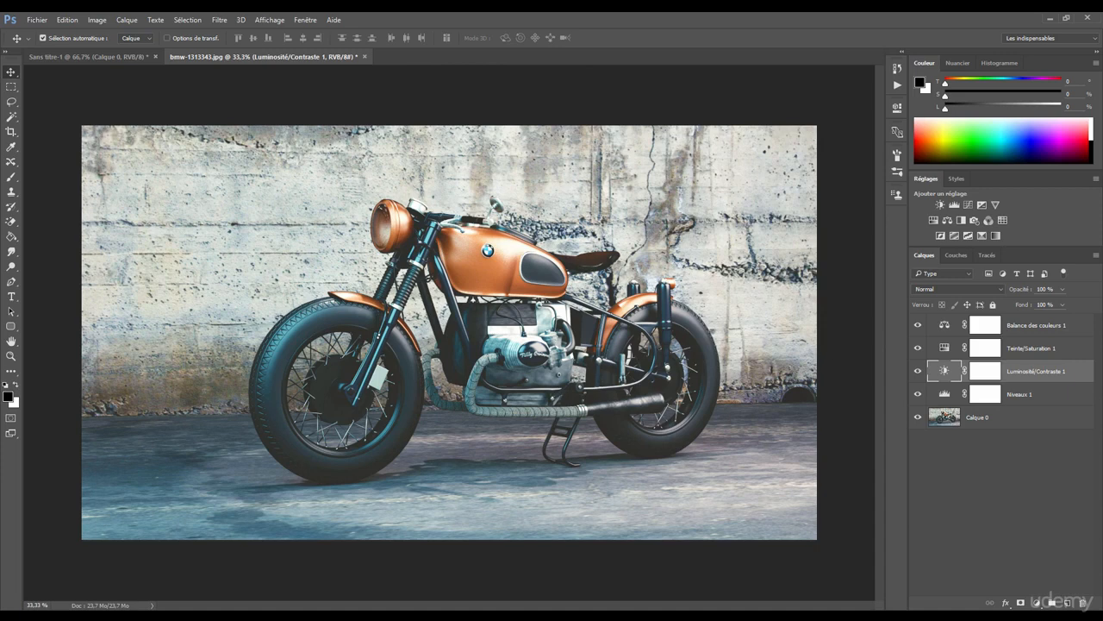
- Expand Action Test in the action list and collapse the details of its first five recorded commands
left_click(896, 84)
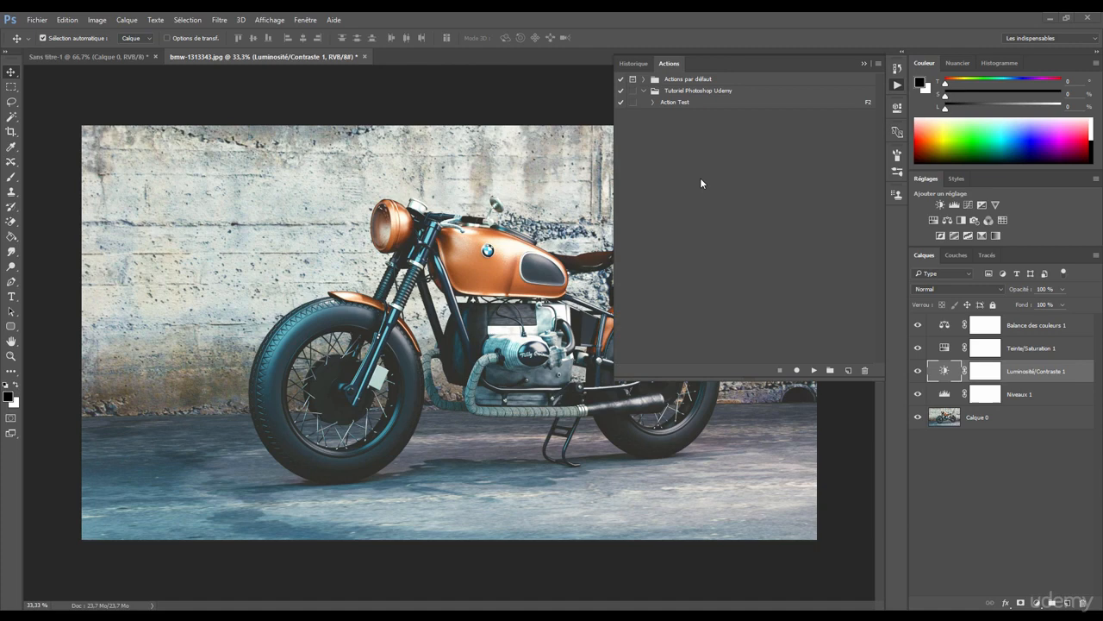
left_click(653, 102)
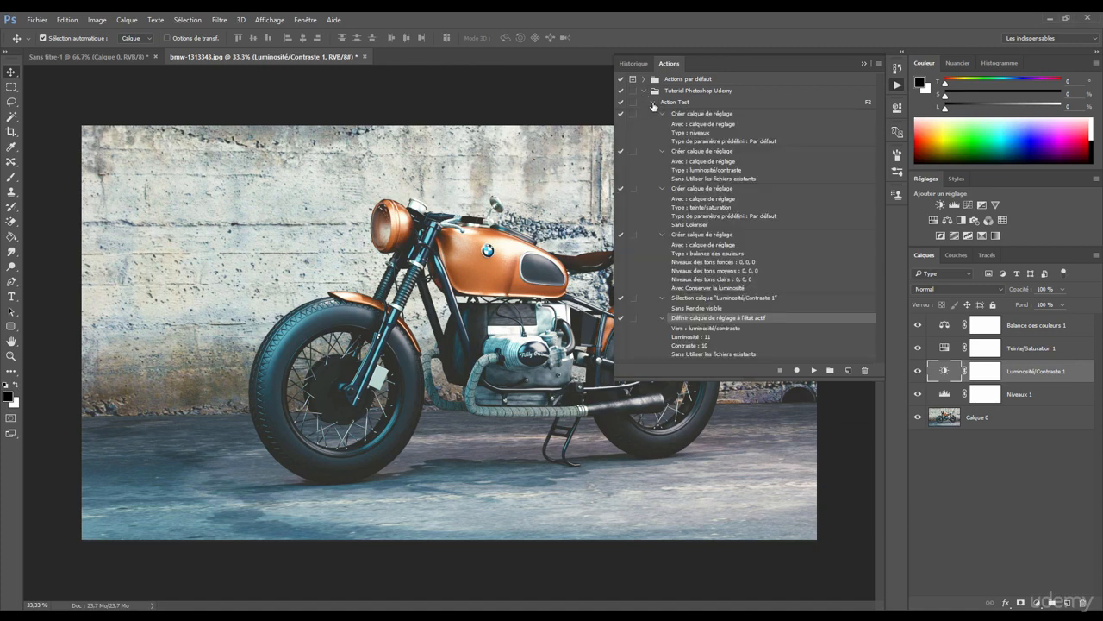
left_click(662, 114)
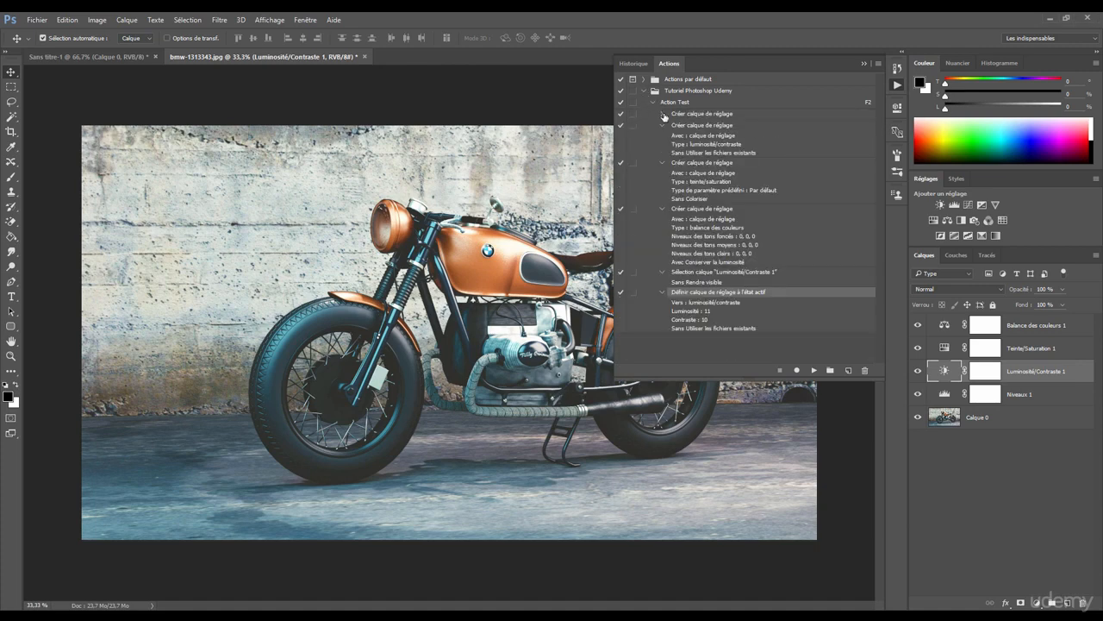
left_click(662, 125)
left_click(661, 136)
left_click(662, 149)
left_click(662, 159)
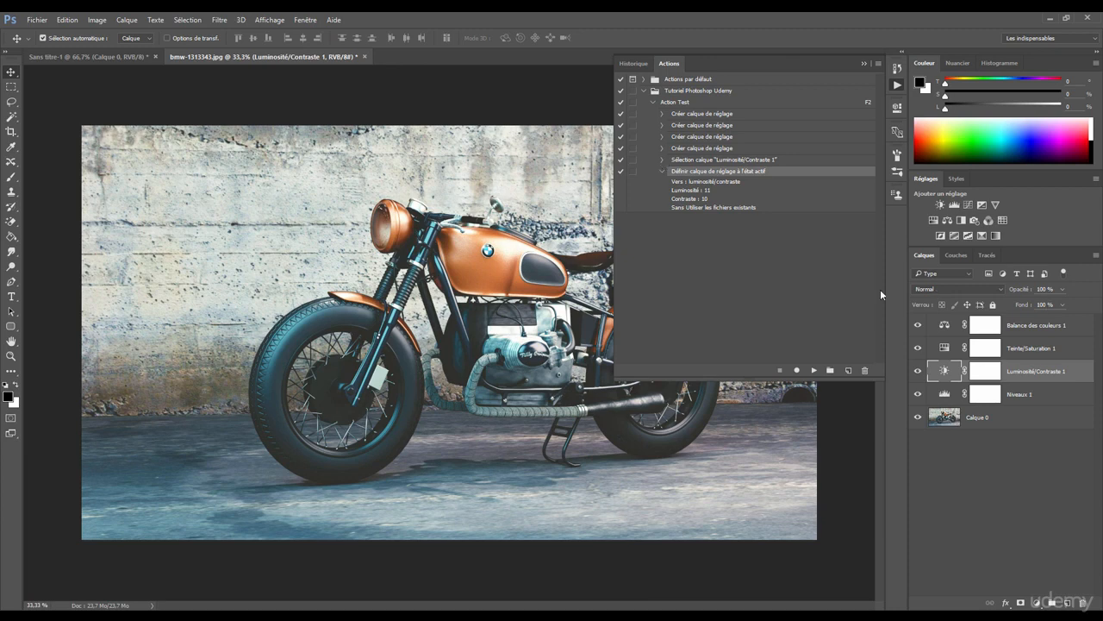
- Edit the recorded Définir calque de réglage command in Action Test, setting its Luminosité to 41
double_click(704, 199)
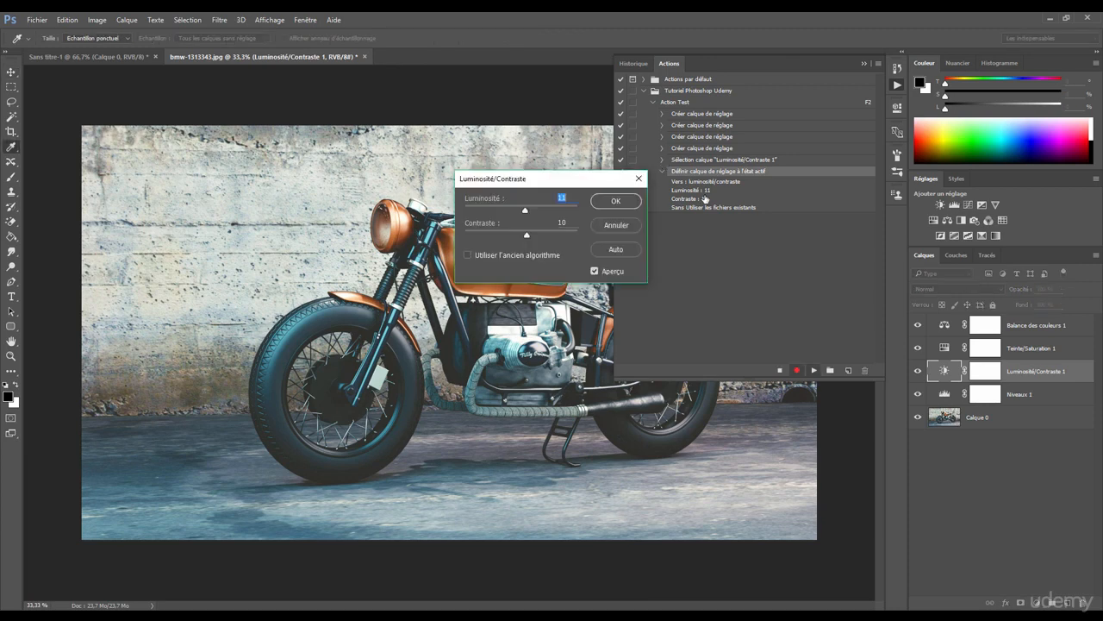
left_click_drag(561, 184, 519, 201)
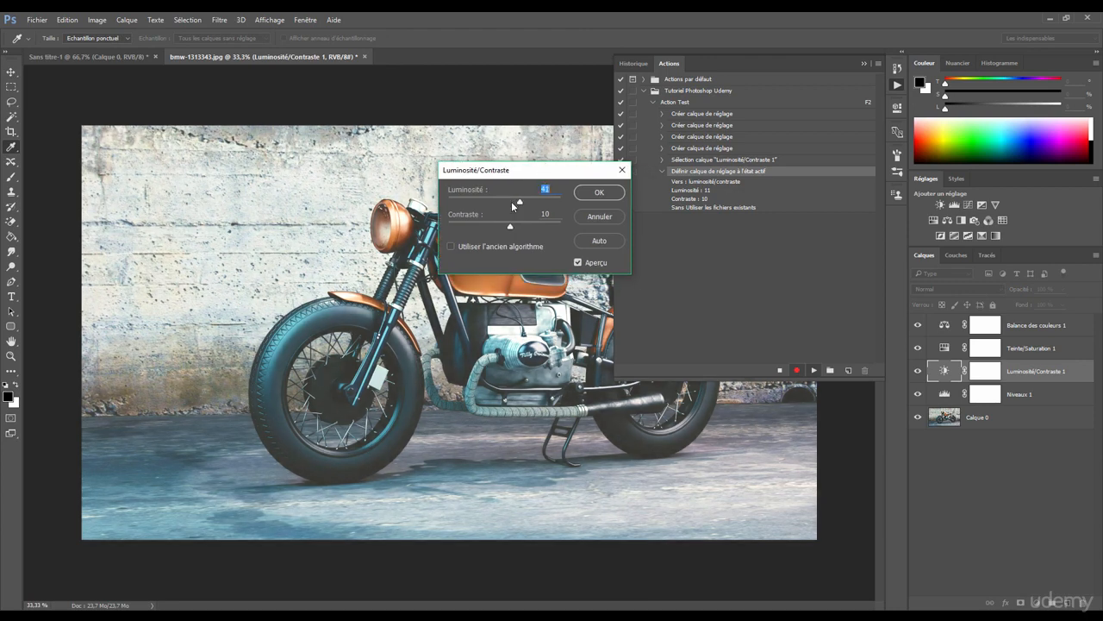
left_click(599, 193)
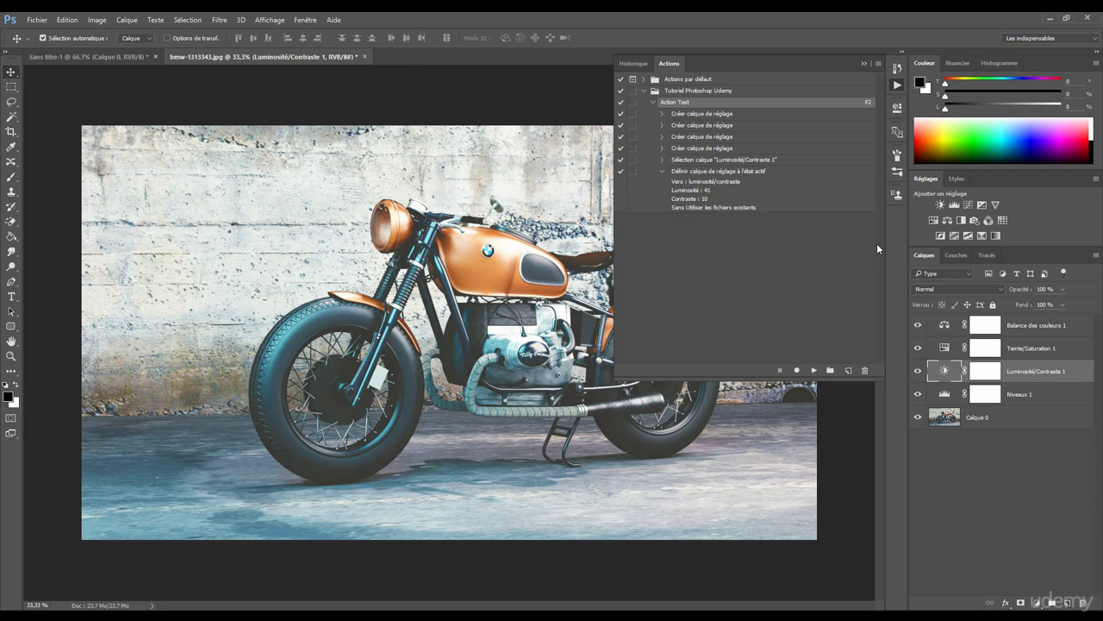
- Exclude the second and third Créer calque de réglage commands from Action Test, and delete the four adjustment layers above Calque 0
left_click(621, 135)
left_click(1026, 329)
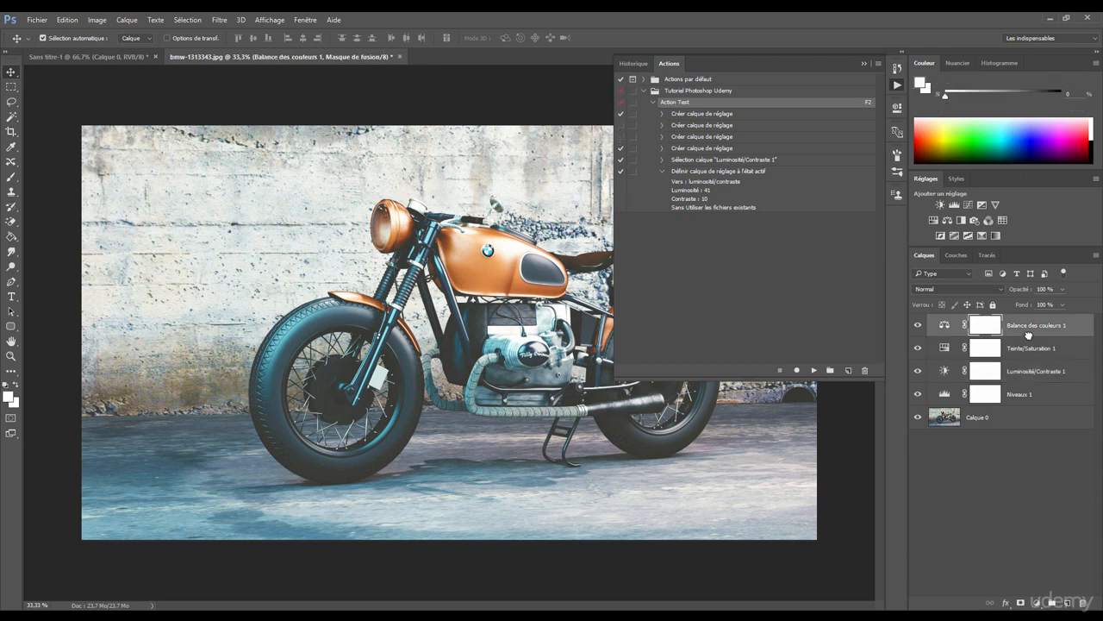
left_click(1025, 394, "shift")
key("Delete")
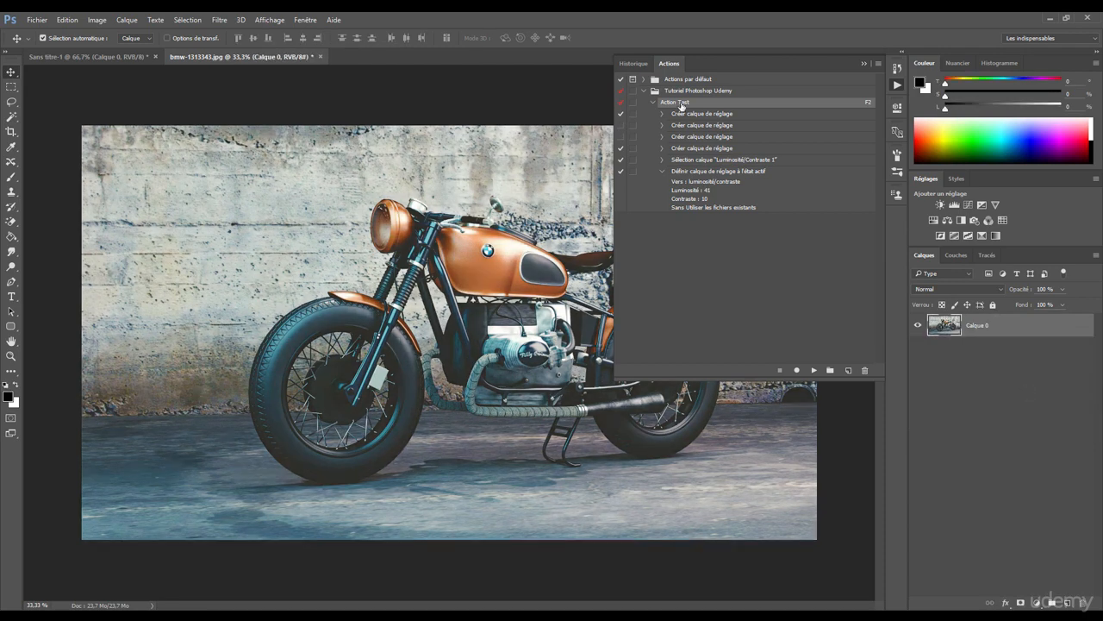
- Run the partly disabled Action Test on Calque 0, continuing past the Sélection and Définir command alerts
key("F2")
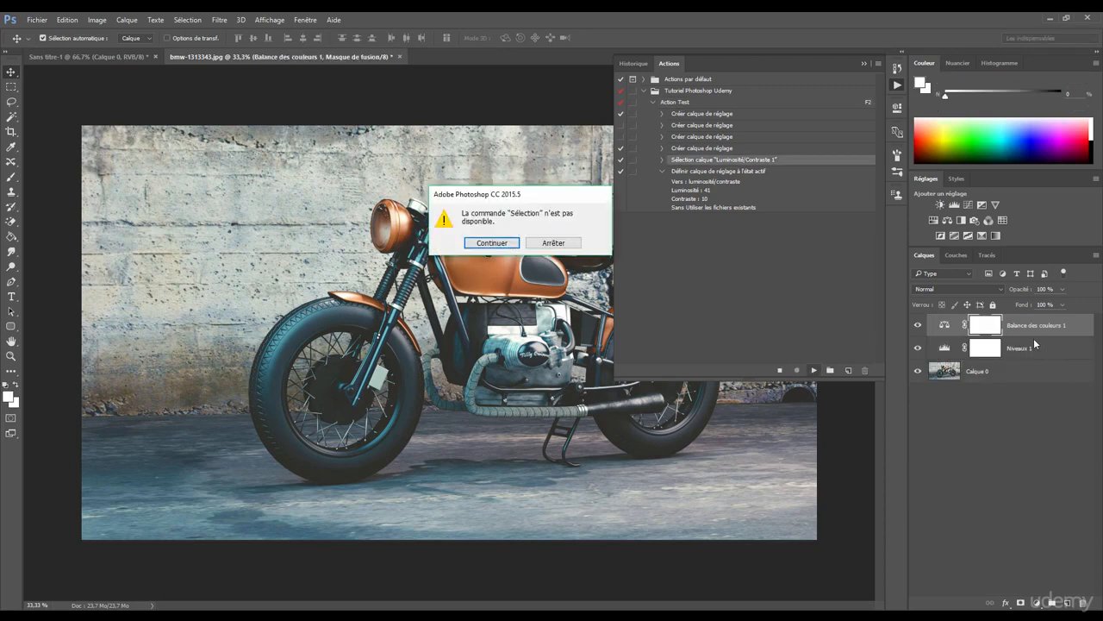
left_click(497, 248)
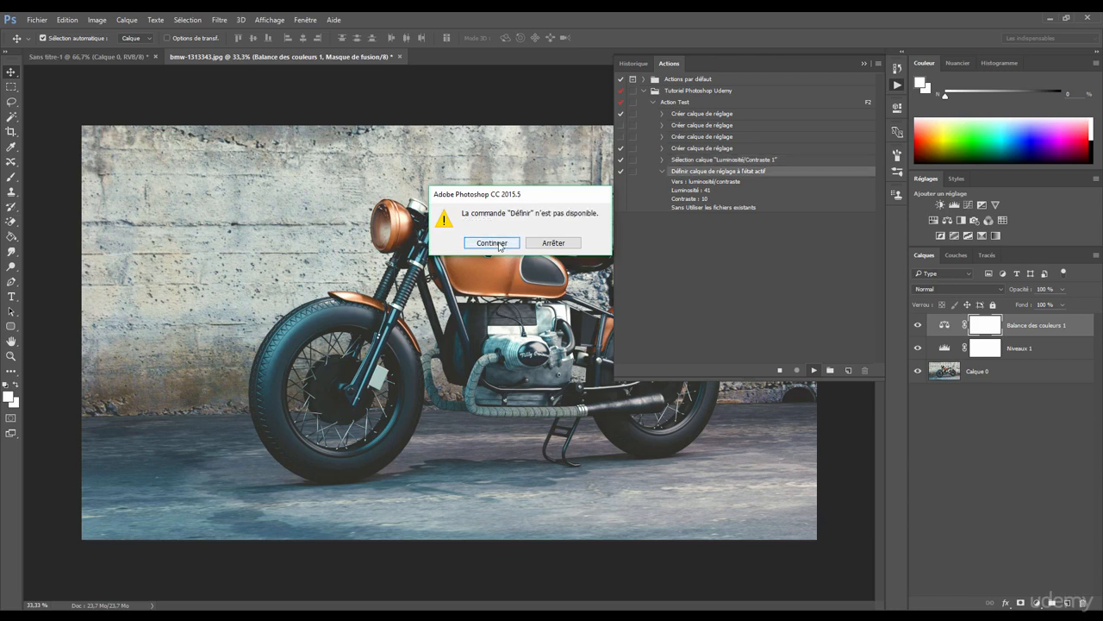
left_click(499, 245)
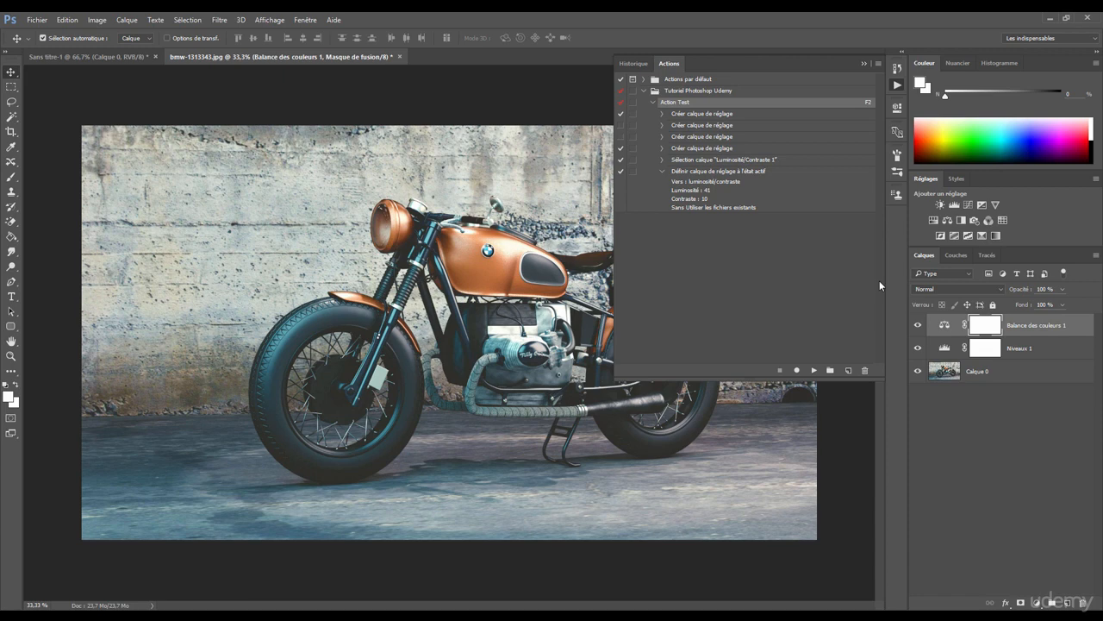
- Display the actions in button mode, and return them to the list view
left_click(1028, 348, "shift")
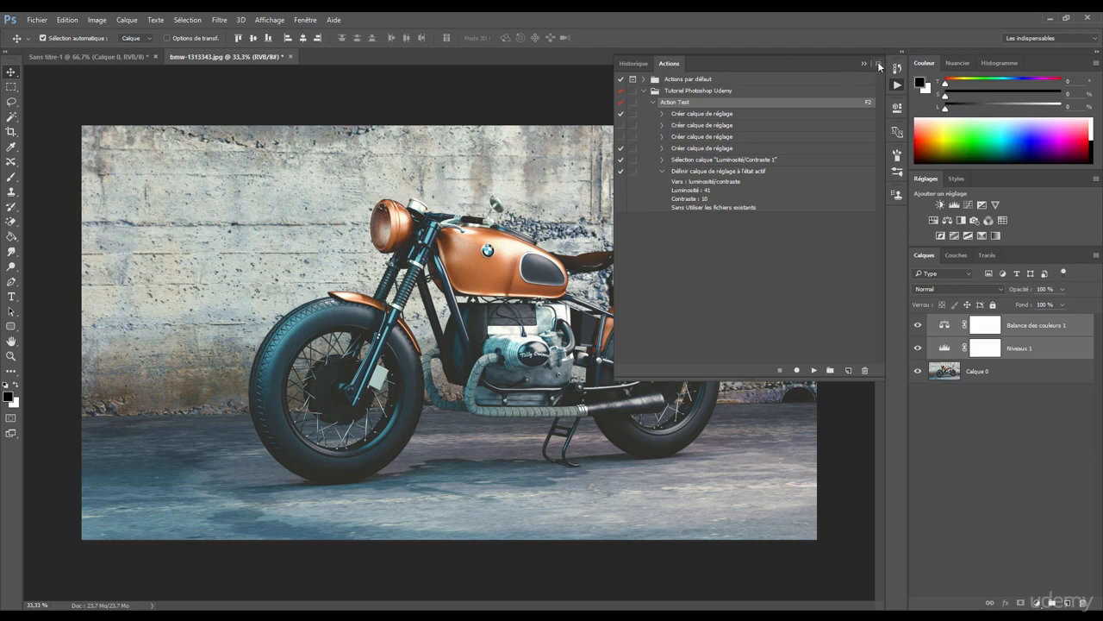
left_click(879, 64)
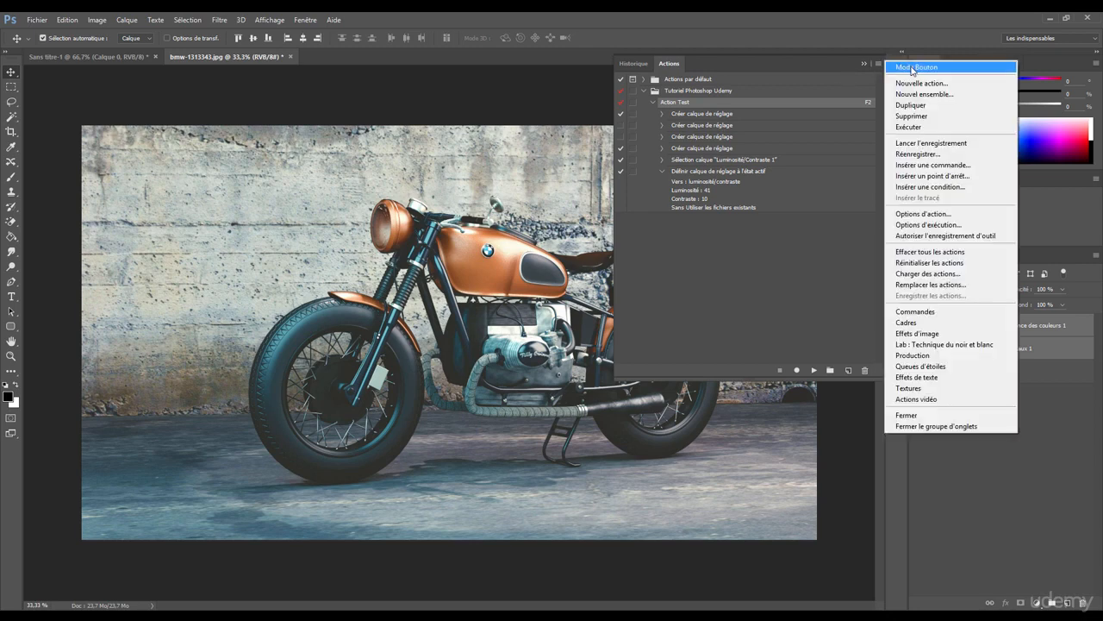
left_click(914, 68)
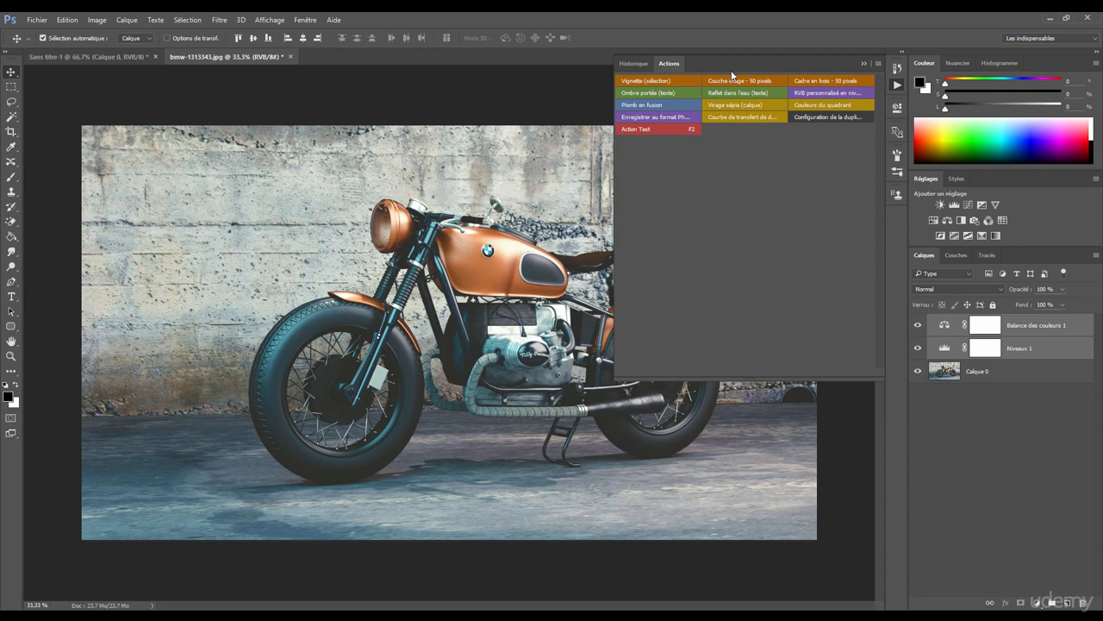
left_click(877, 63)
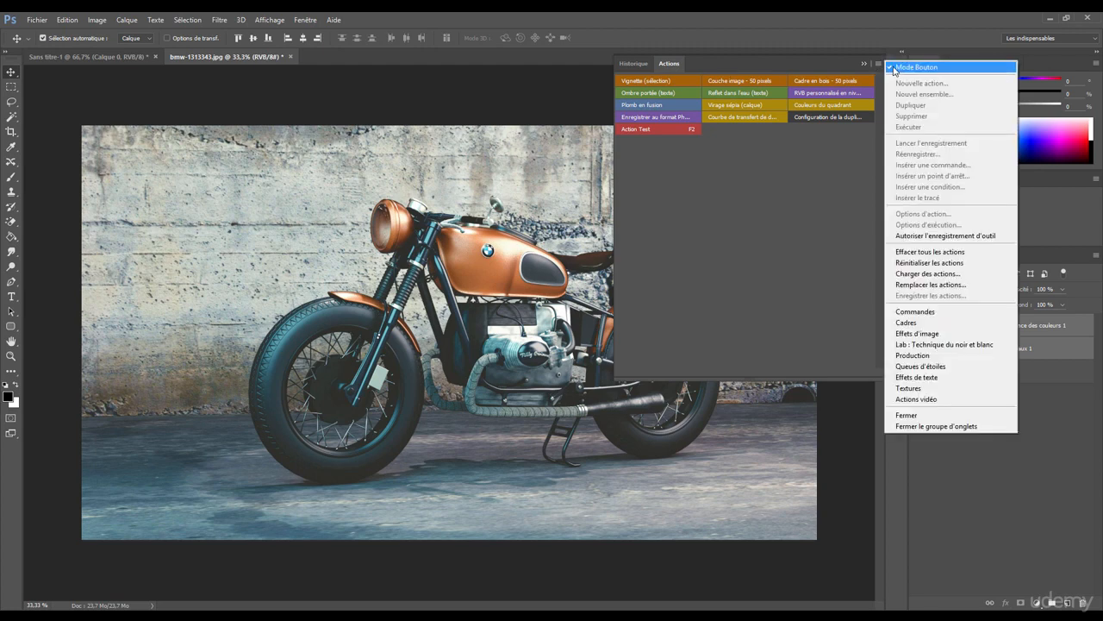
left_click(897, 68)
- Re-enable the second and third Créer calque de réglage commands in Action Test, and show the actions in button mode
left_click(620, 125)
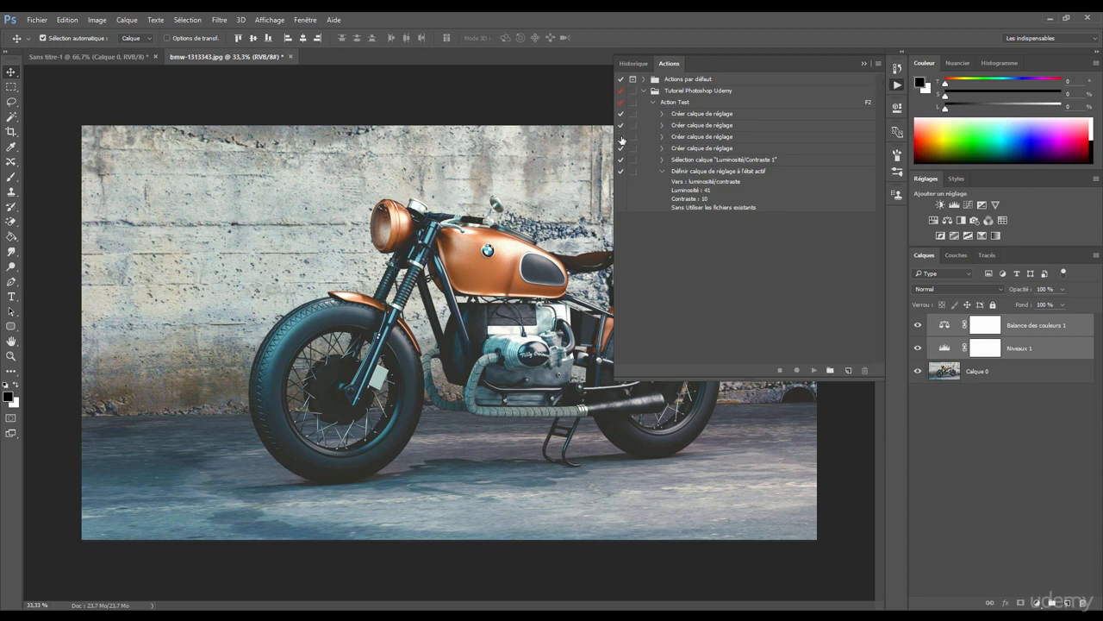
left_click(621, 137)
left_click(878, 64)
left_click(884, 69)
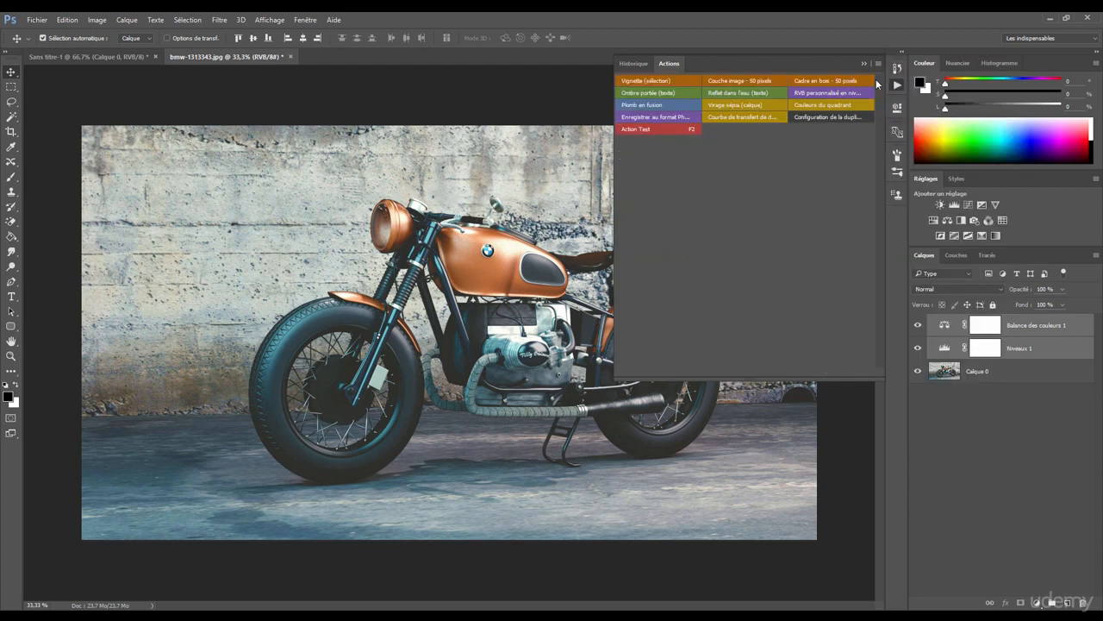
- Delete the Balance des couleurs and Niveaux adjustment layers, and run the complete Action Test on Calque 0
left_click(1026, 350)
left_click(1030, 326, "shift")
key("Delete")
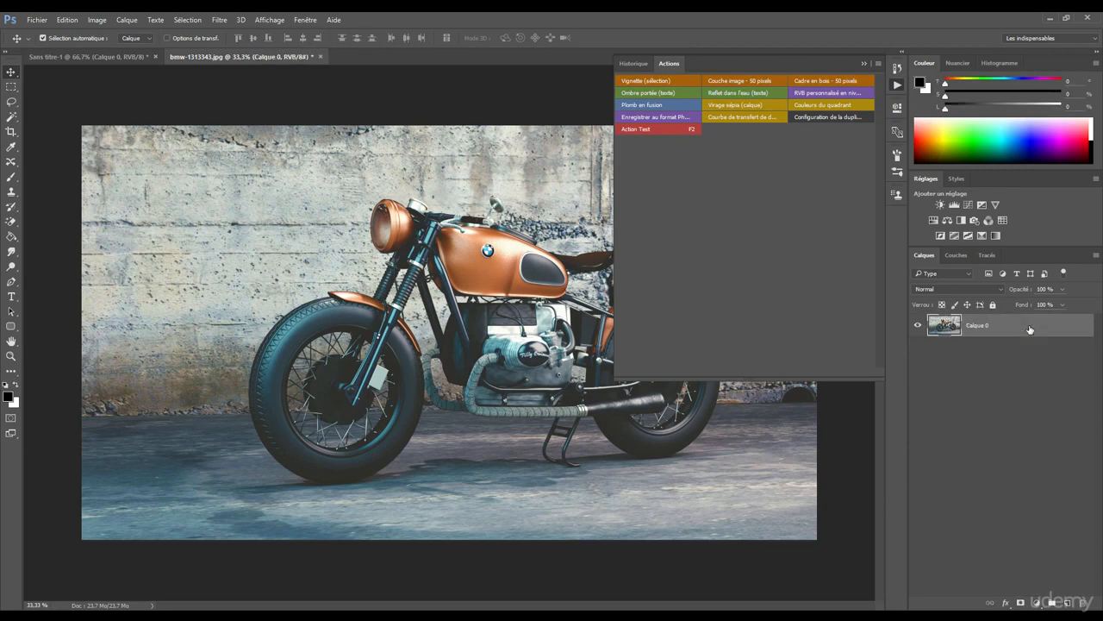
left_click(669, 129)
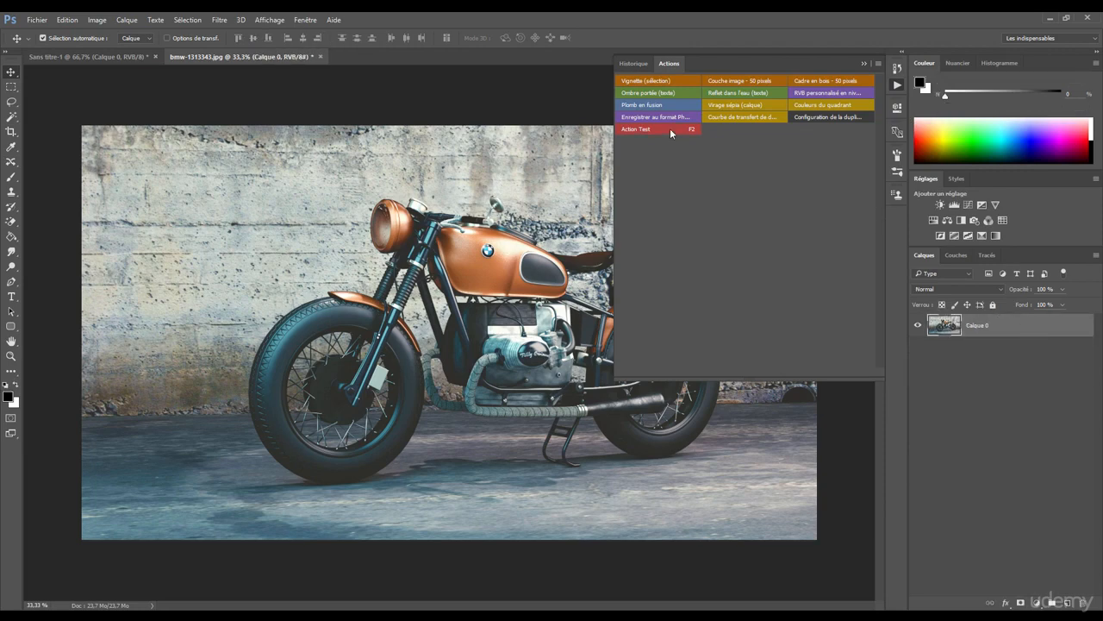
left_click(879, 61)
left_click(856, 71)
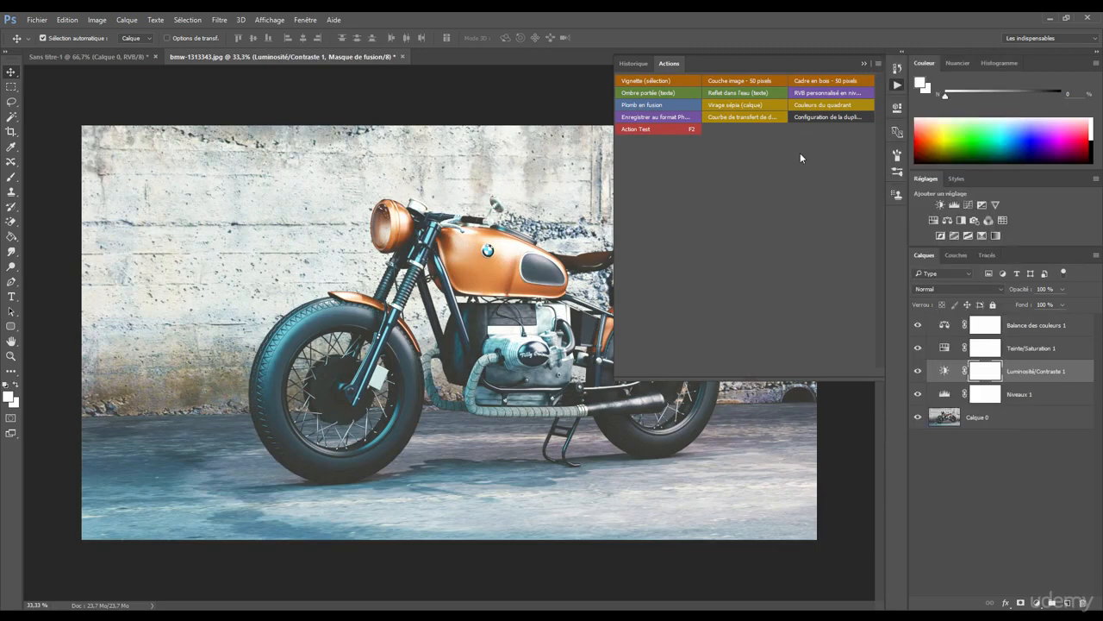
- Return the actions from button mode to the list view and expand Action Test to show its commands
left_click(878, 63)
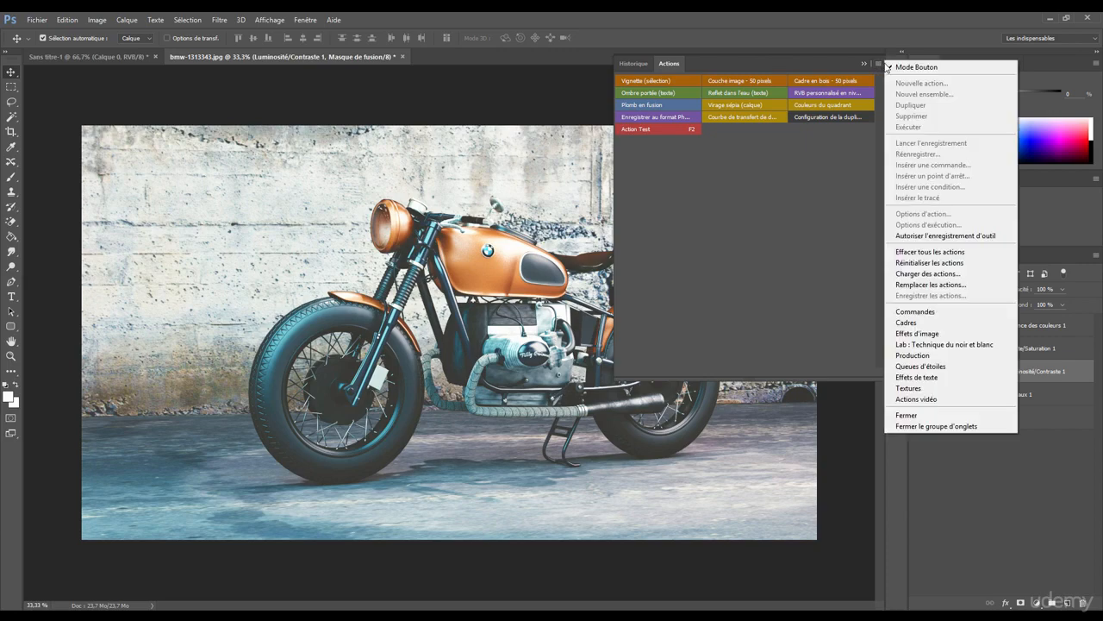
left_click(889, 69)
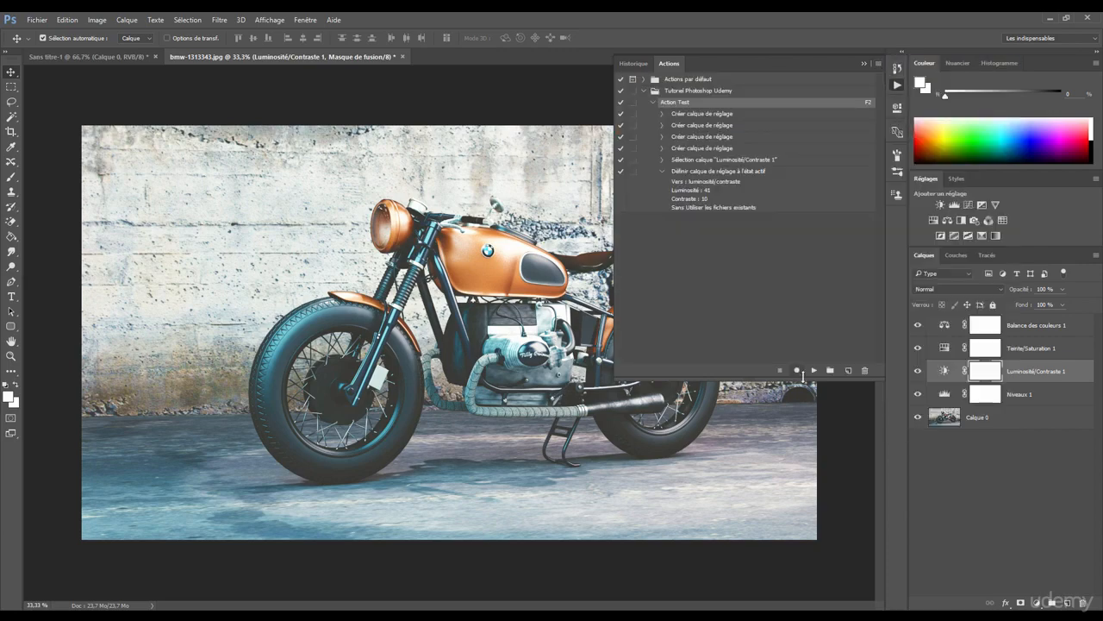
left_click(878, 64)
left_click(908, 68)
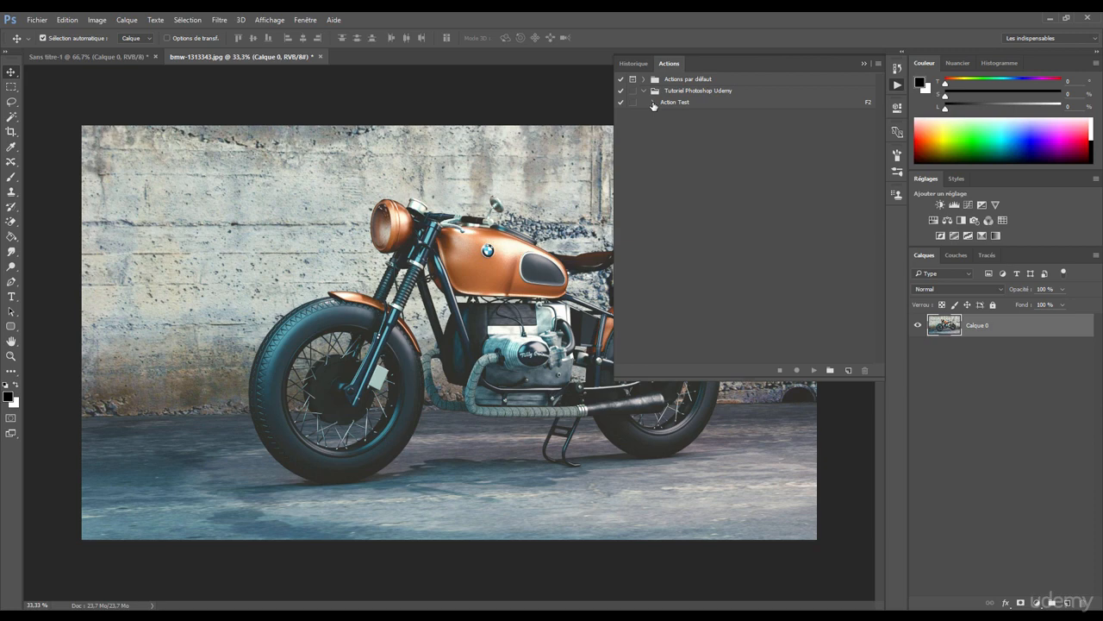
left_click(653, 102)
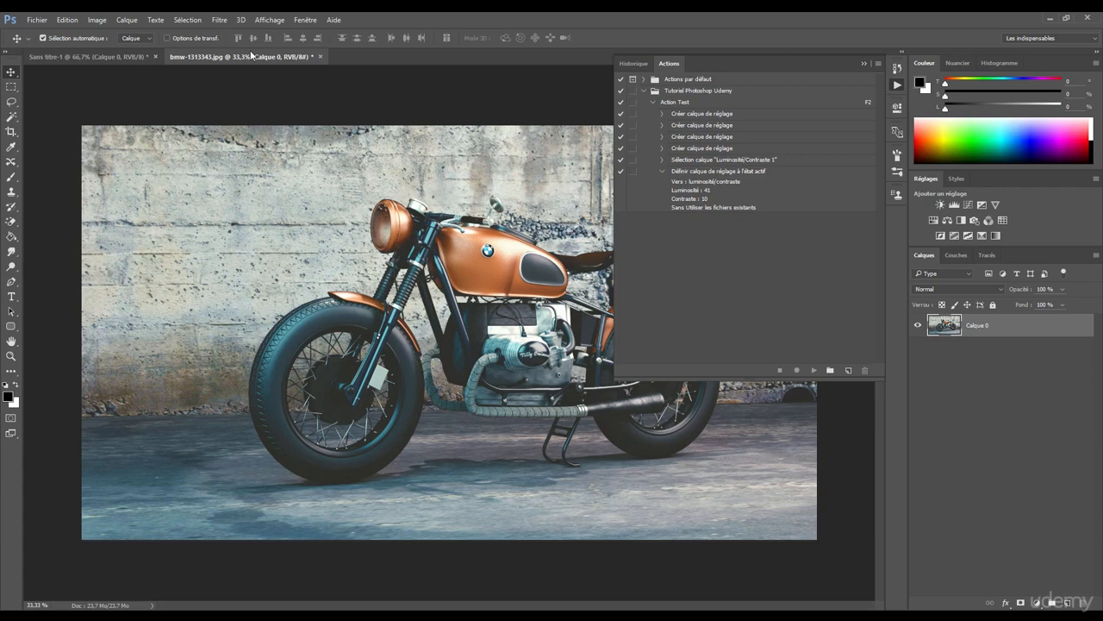
- Apply a Flou gaussien filter with a 10-pixel radius to Calque 0, and undo the blur
left_click(219, 19)
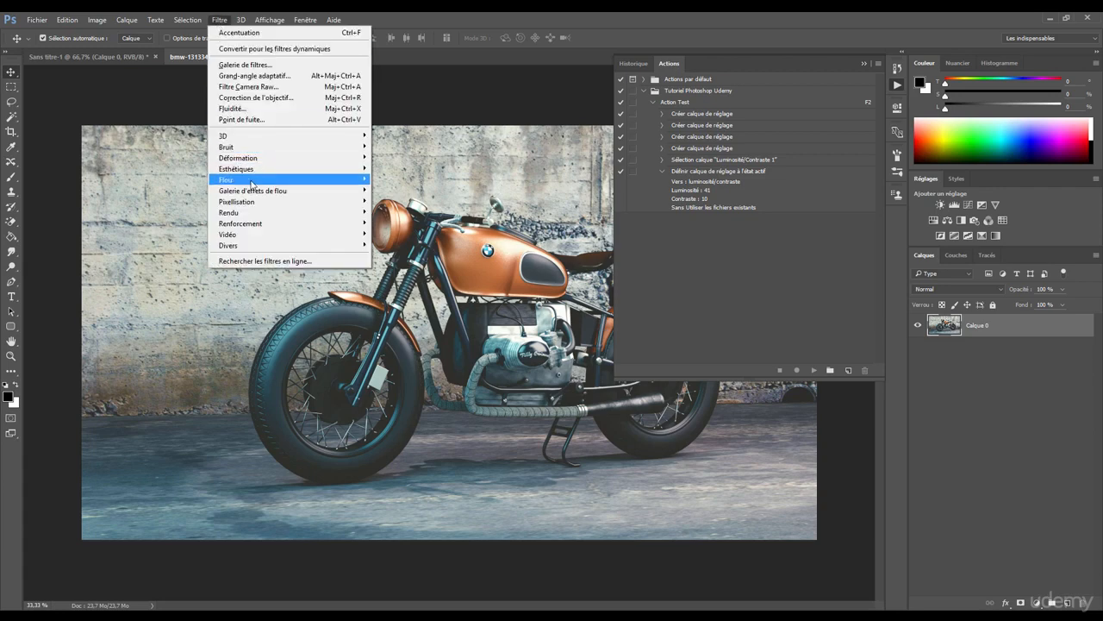
mouse_move(252, 180)
left_click(162, 233)
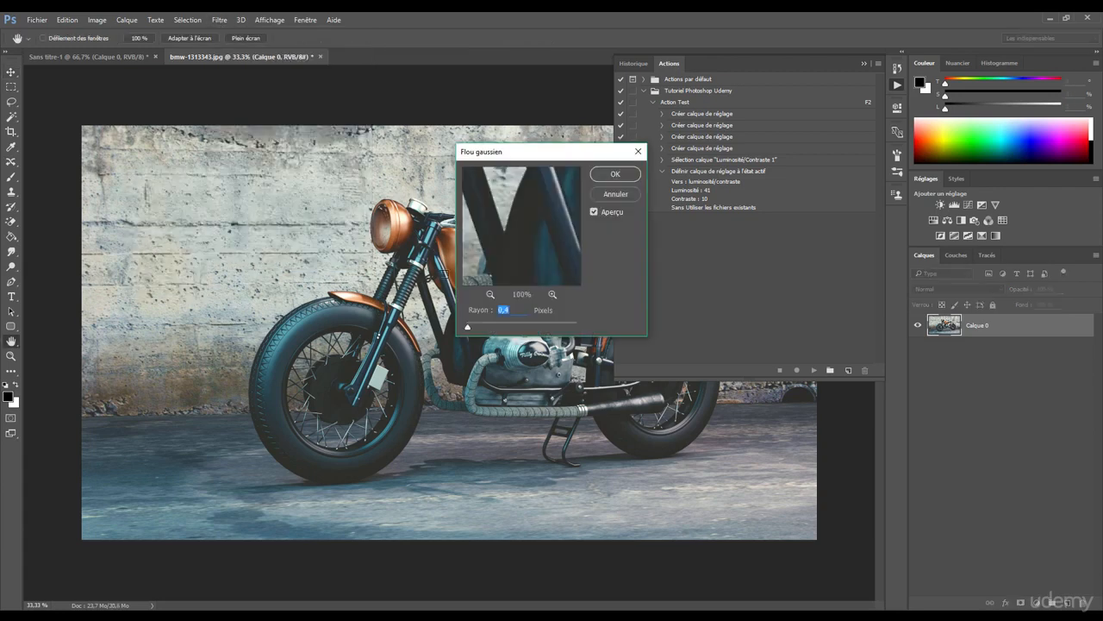
key("Up")
key("Up")
key("Up")
key("Up")
key("Up")
key("Up")
key("Up")
key("Up")
key("Up")
key("Up")
type("10")
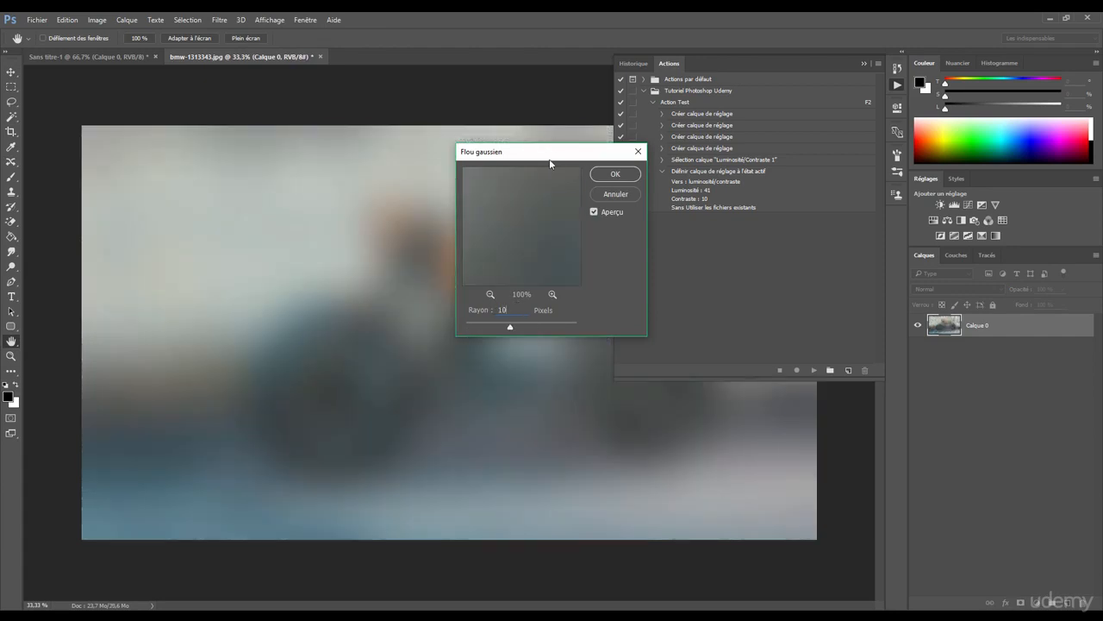
left_click(616, 175)
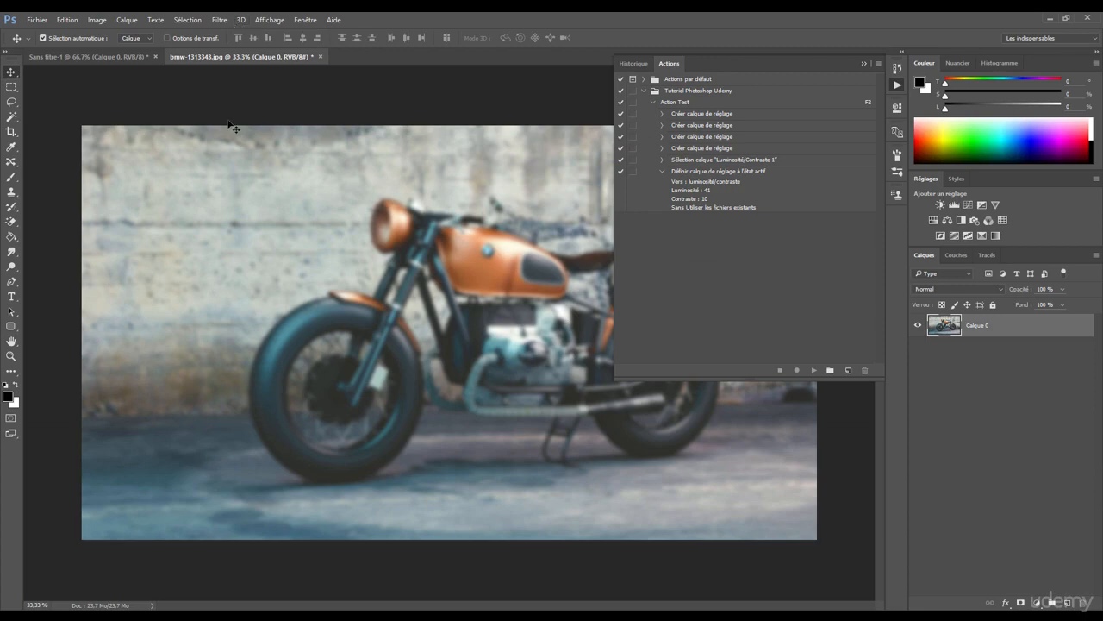
key("ctrl+alt")
key("ctrl+alt+z")
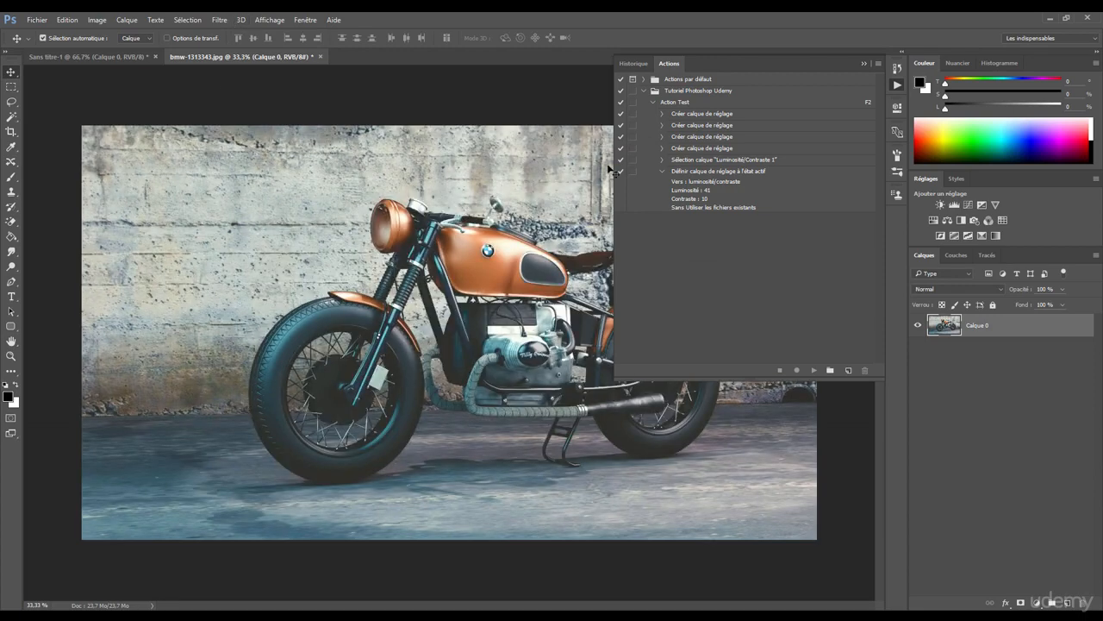
left_click(849, 370)
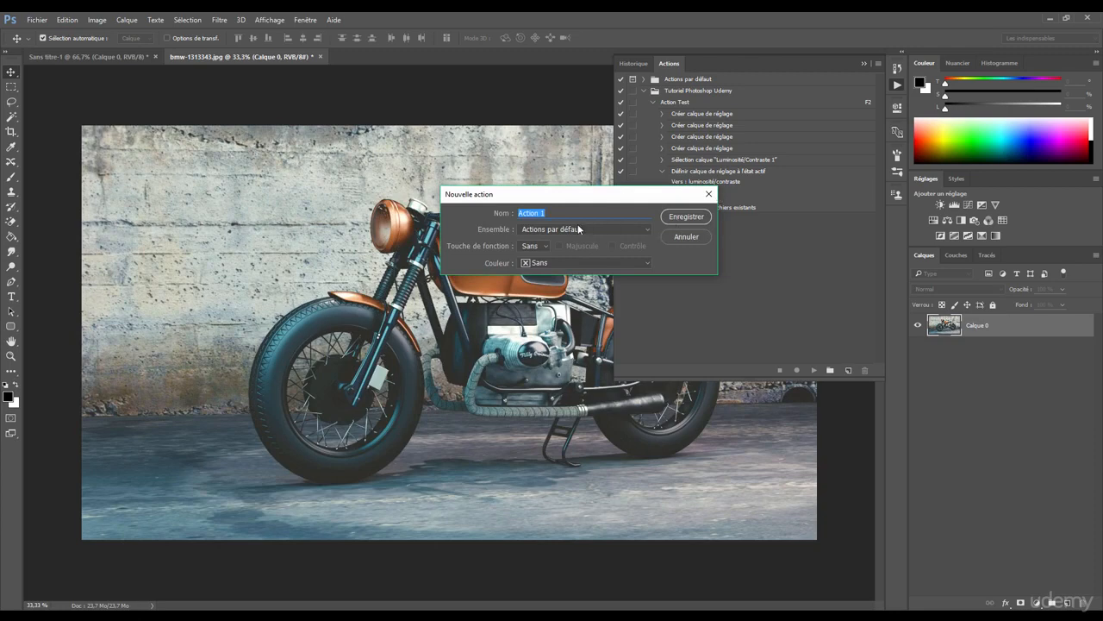
type("Test Flou")
left_click(681, 216)
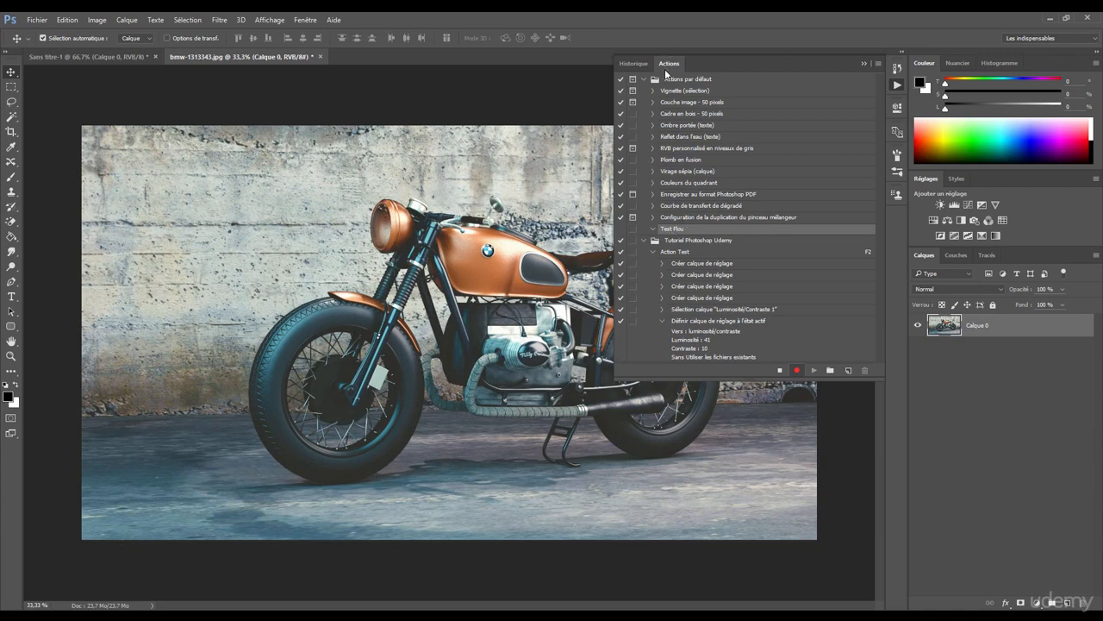
left_click(780, 369)
left_click_drag(676, 231, 864, 369)
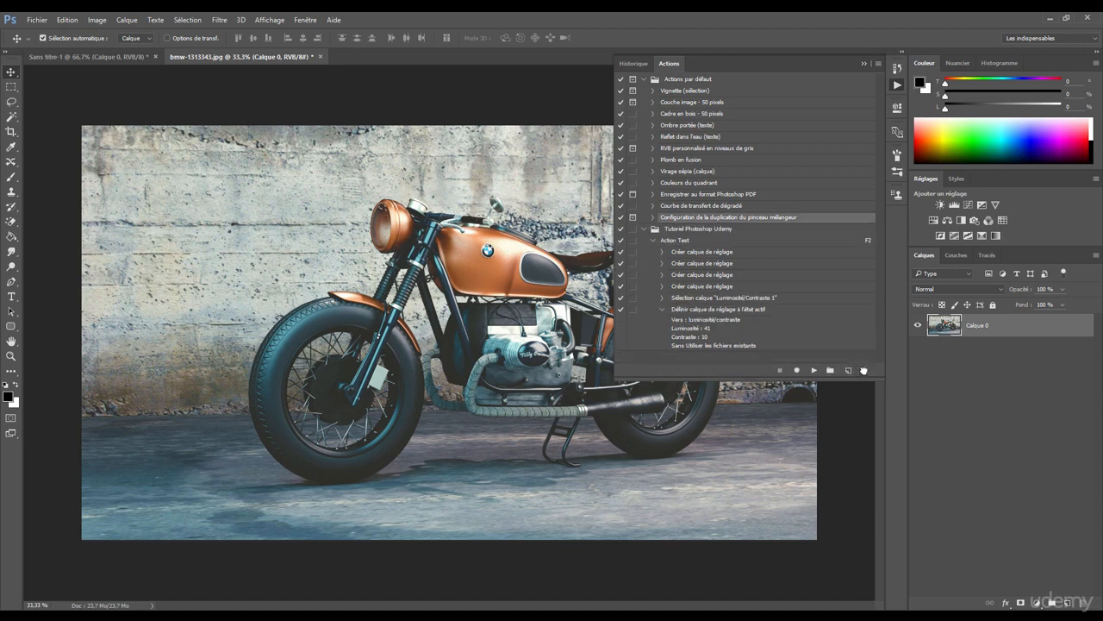
- Create an action named Test Flou in the Tutoriel Photoshop Udemy set and start recording it
left_click(687, 229)
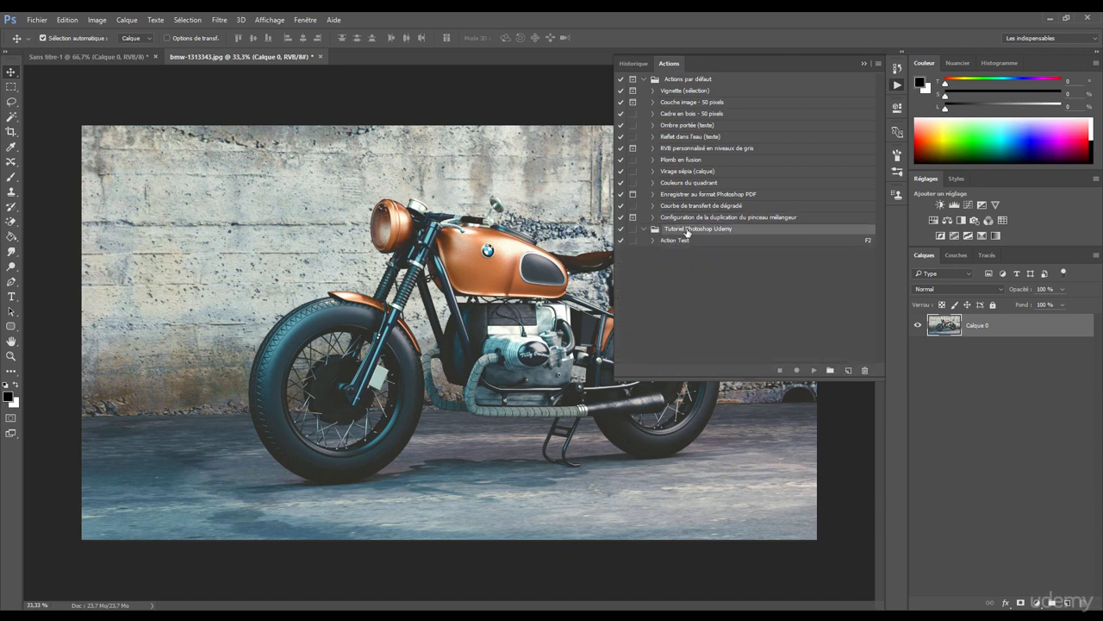
left_click(849, 369)
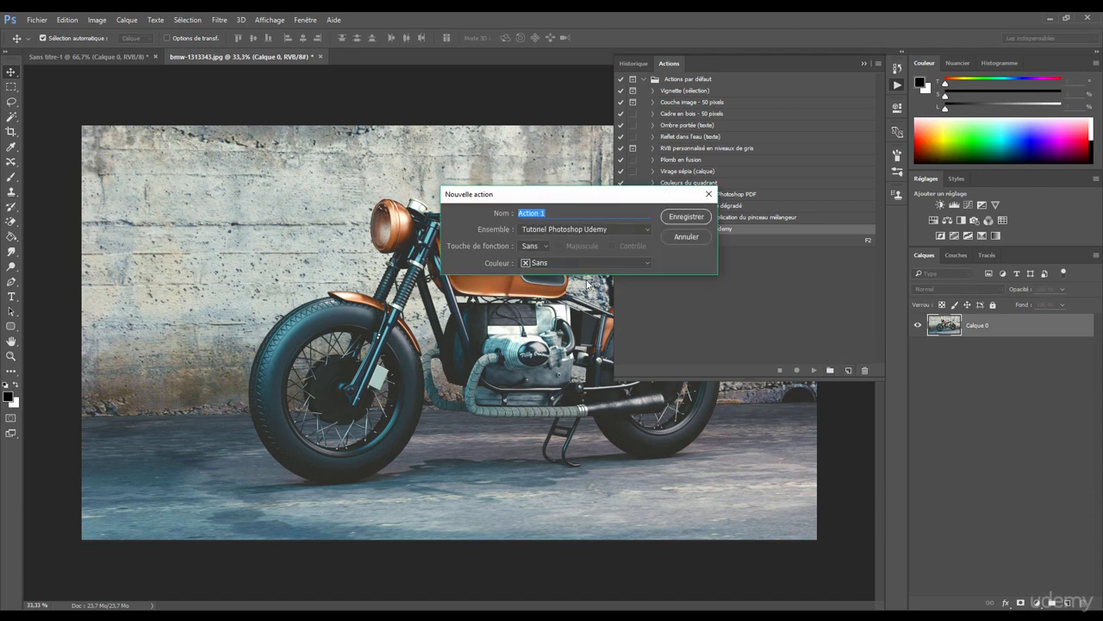
type("Test Flou")
left_click(681, 216)
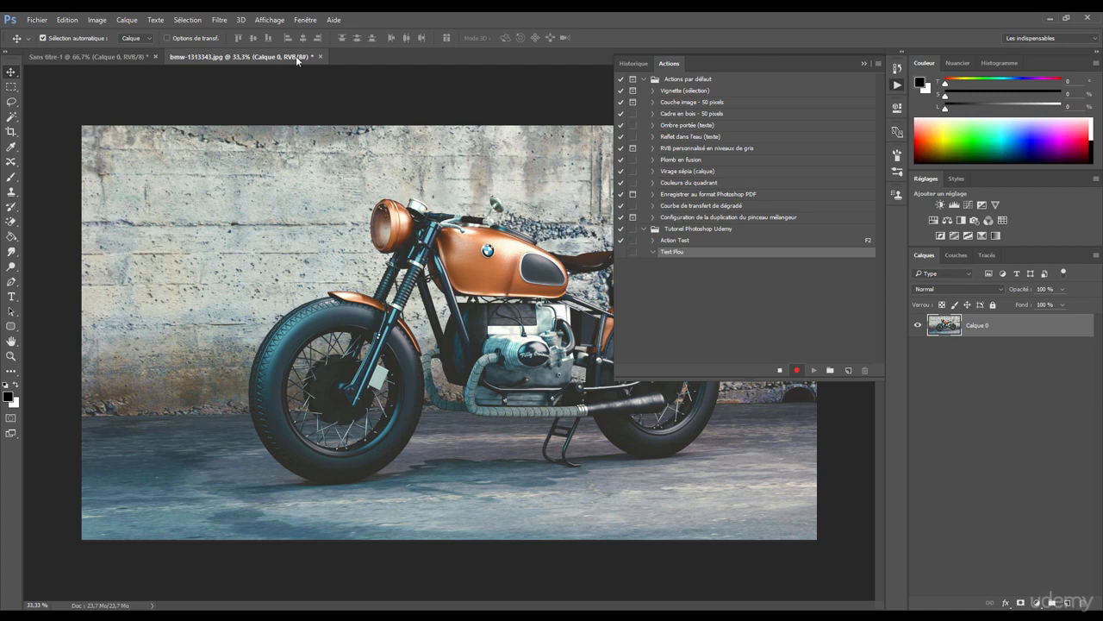
- Record a Flou gaussien with a 10-pixel radius on Calque 0 in Test Flou, and stop recording
left_click(220, 24)
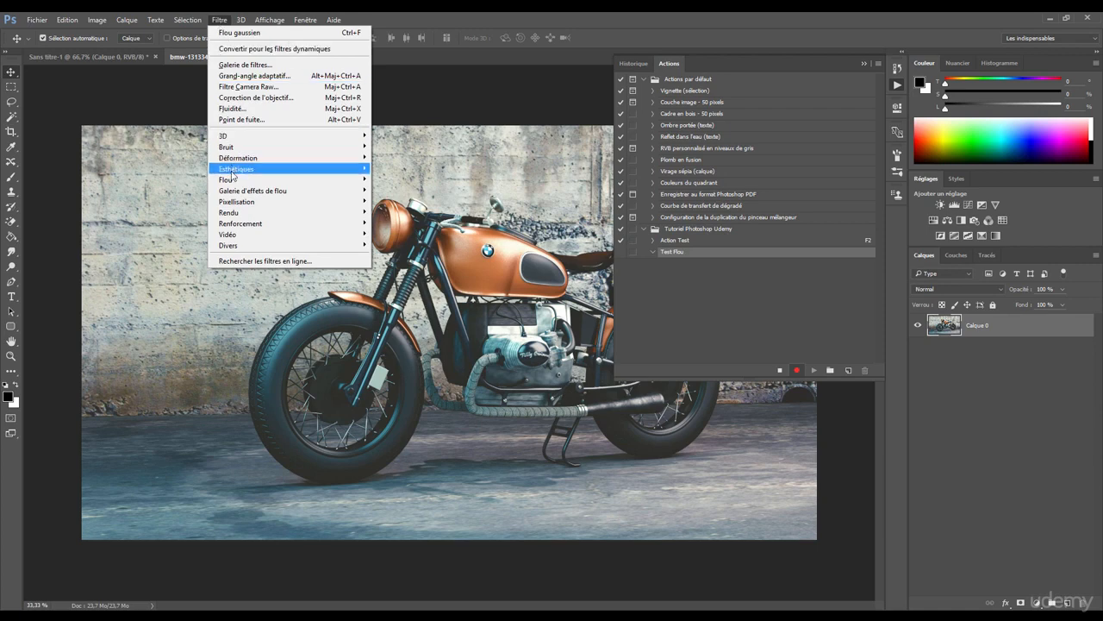
mouse_move(235, 181)
left_click(164, 234)
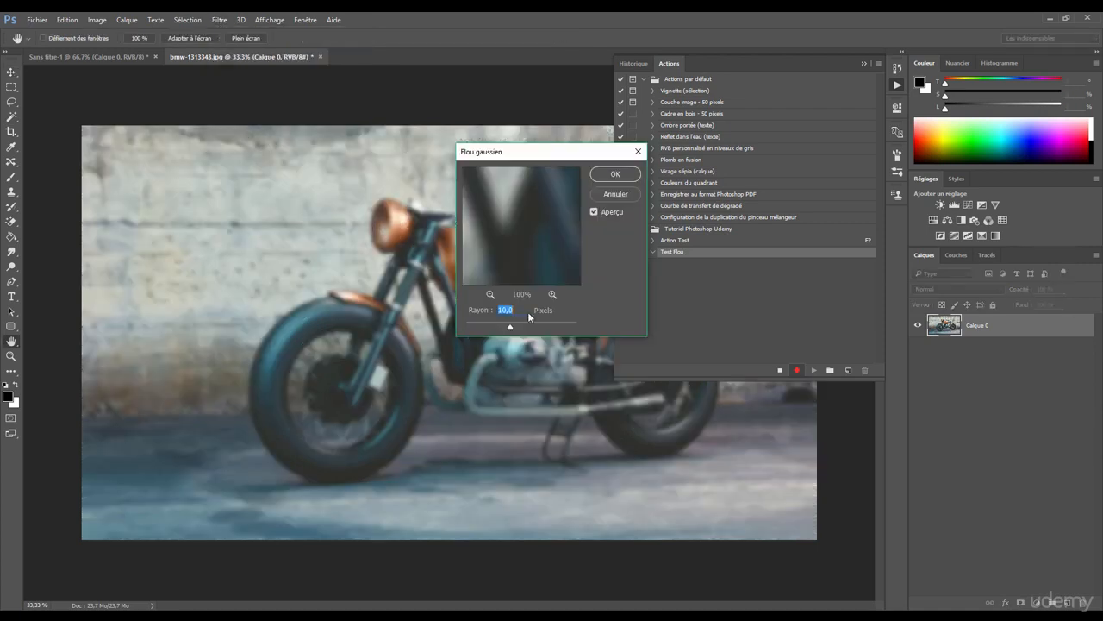
left_click(614, 175)
left_click(780, 371)
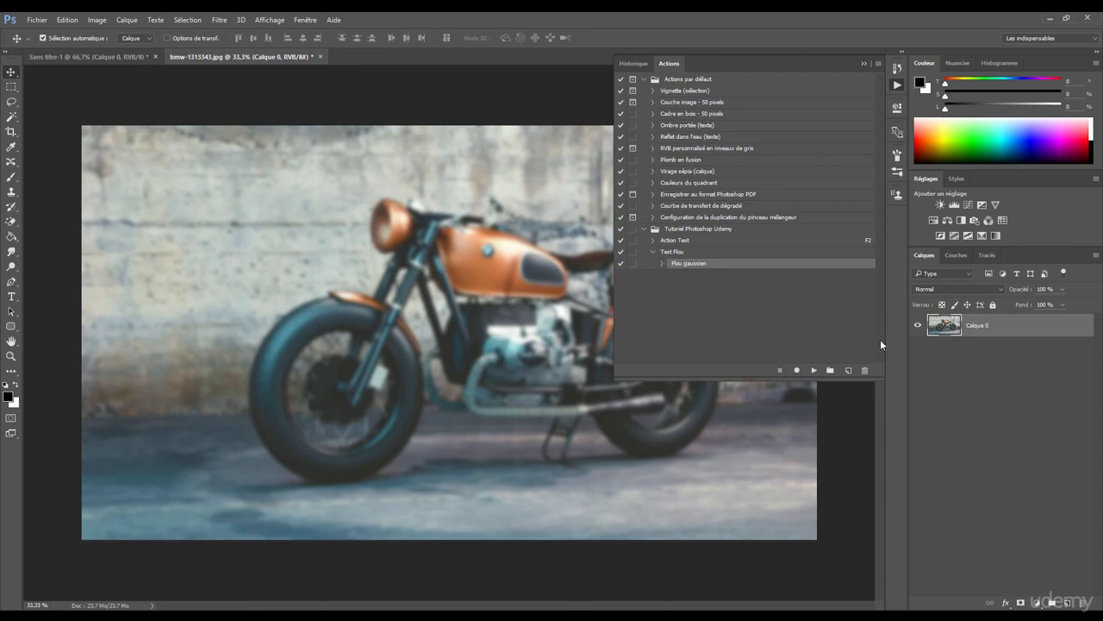
- Undo the recorded blur, replay Test Flou on Calque 0, and undo the replayed blur
key("ctrl+z")
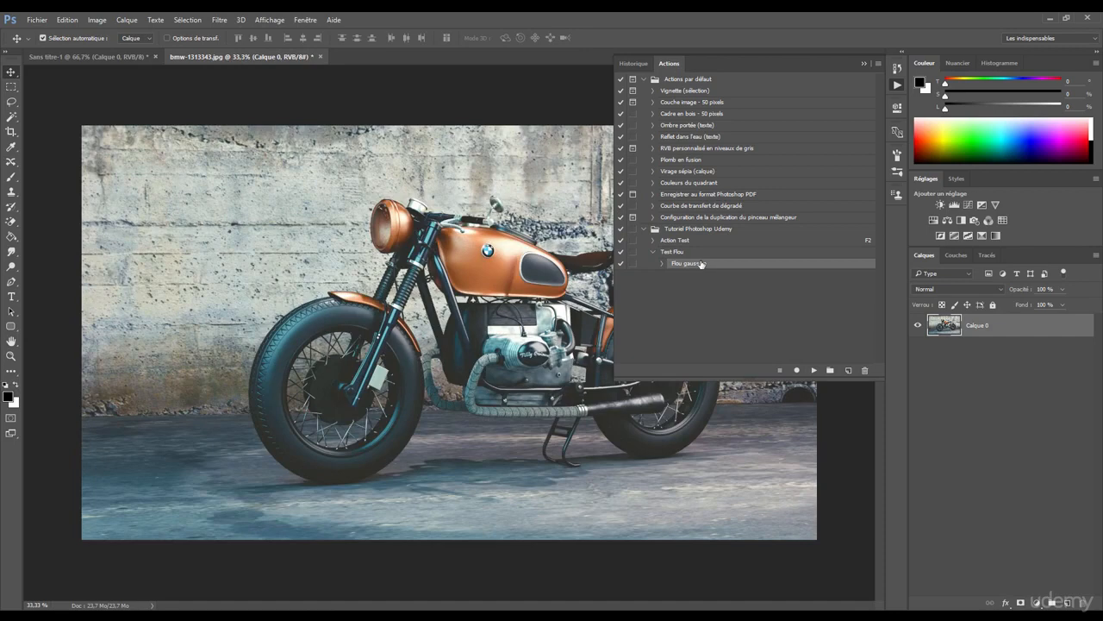
left_click(671, 252)
left_click(652, 252)
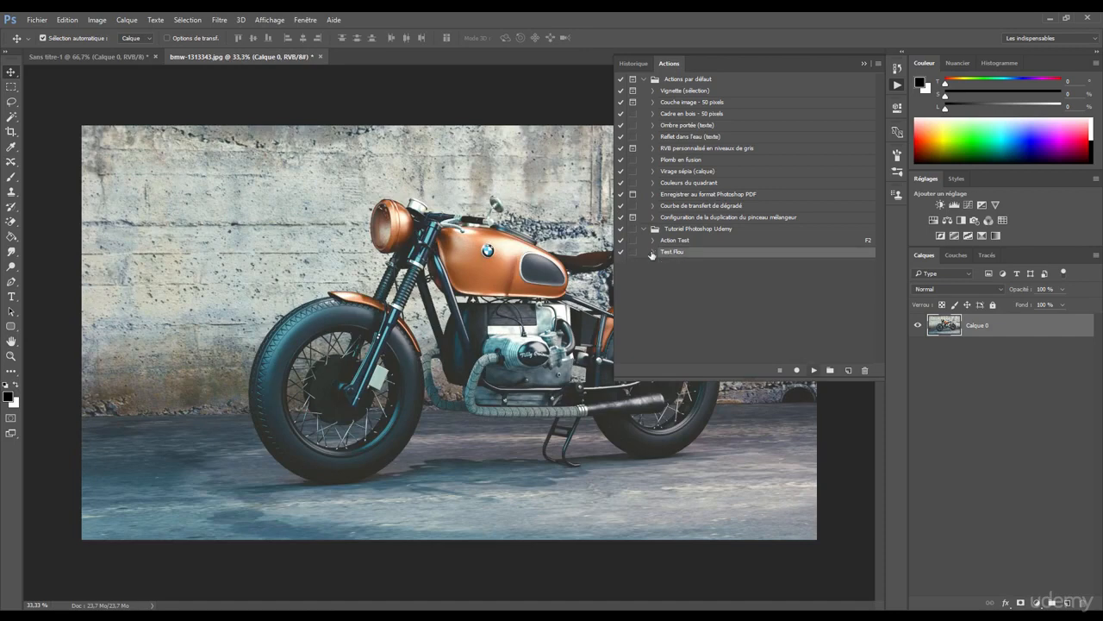
left_click(813, 369)
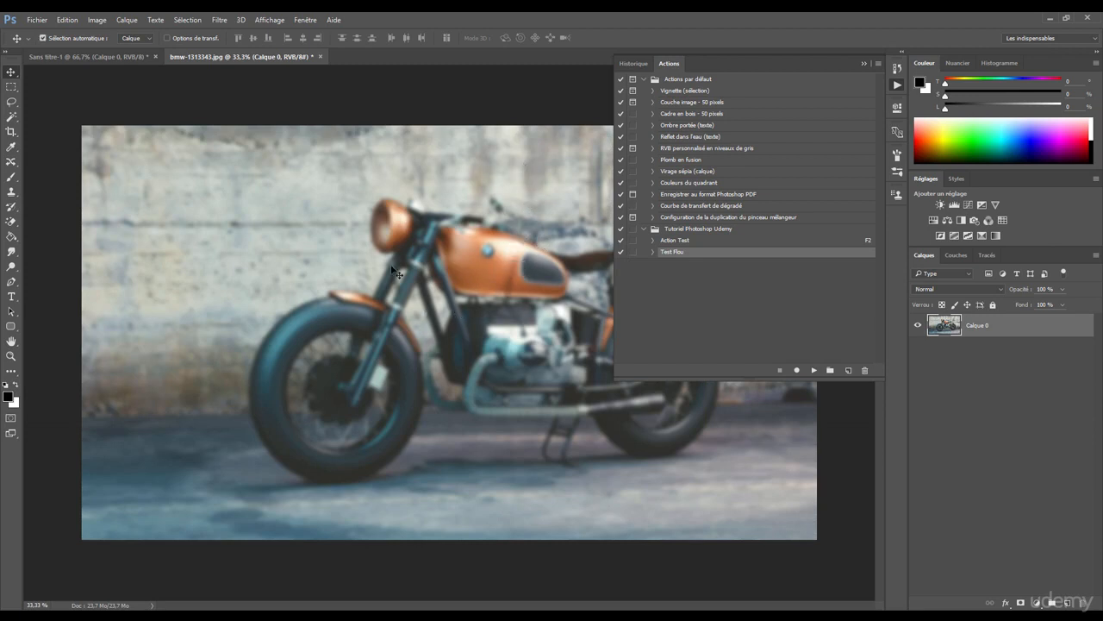
key("ctrl")
key("ctrl+z")
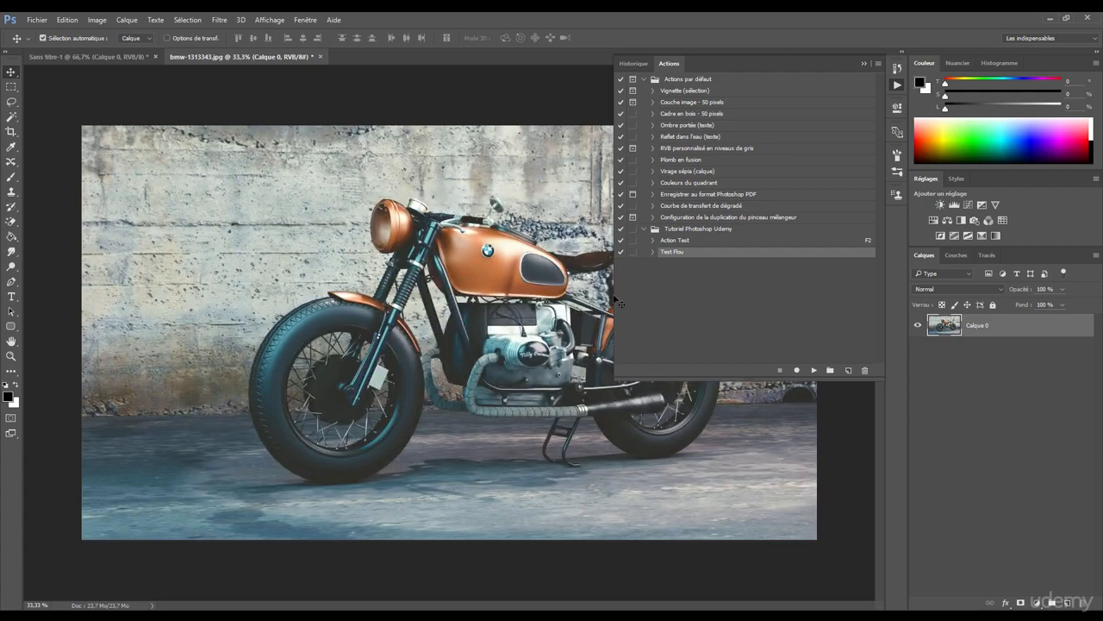
- Turn on the dialog display for all commands in Test Flou and expand the action
left_click(633, 251)
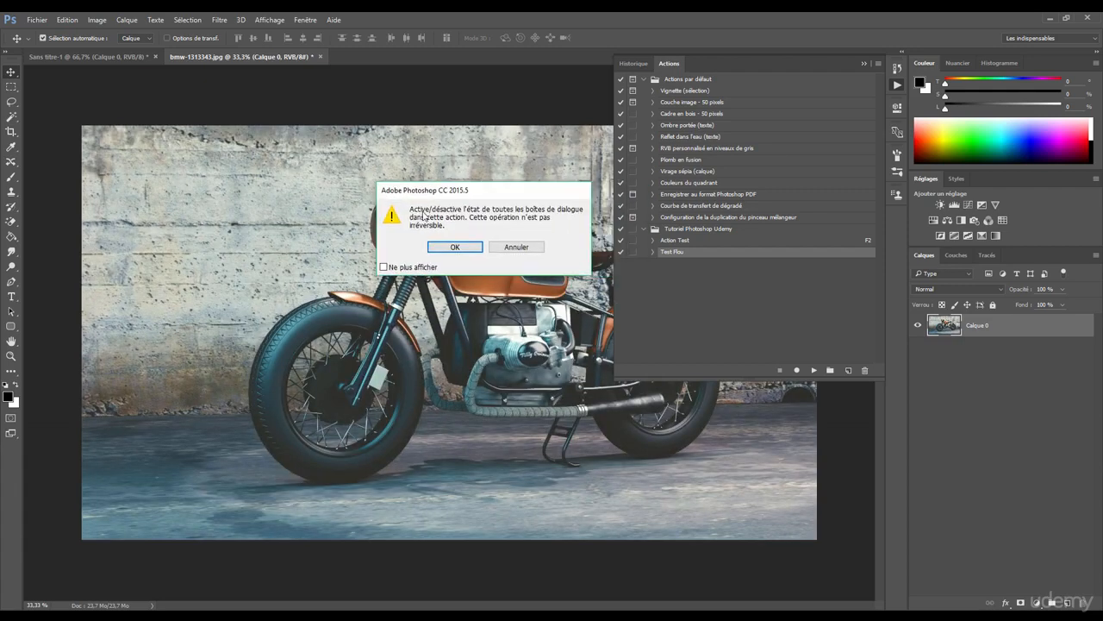
left_click(456, 247)
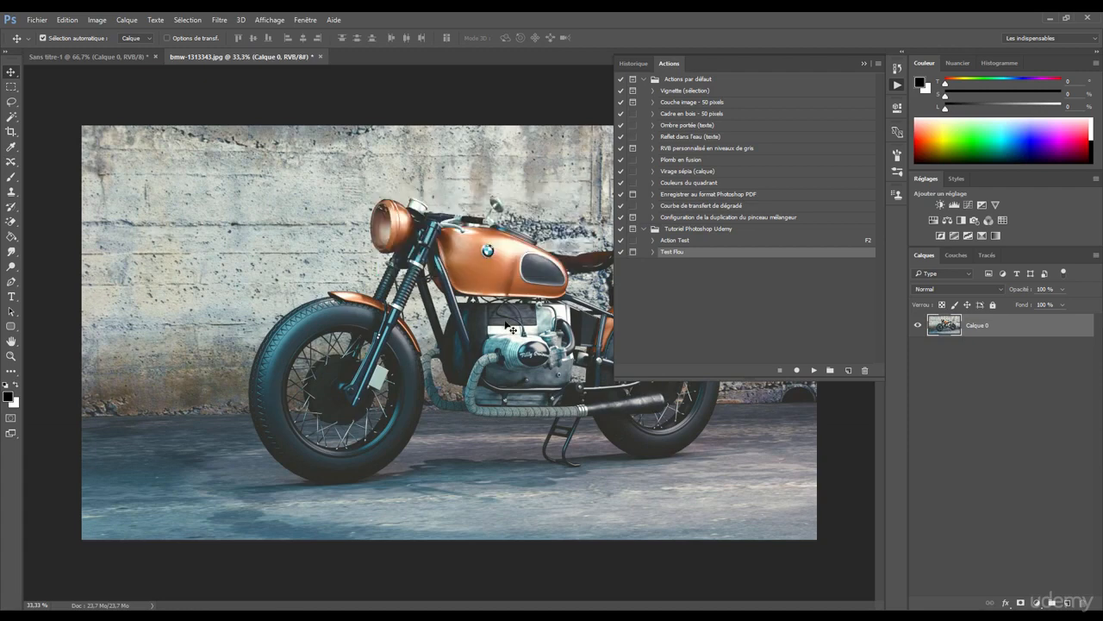
left_click(653, 252)
- Run Test Flou with its Flou gaussien dialog, try a smaller radius, and cancel the filter
left_click(813, 370)
left_click_drag(536, 150, 453, 147)
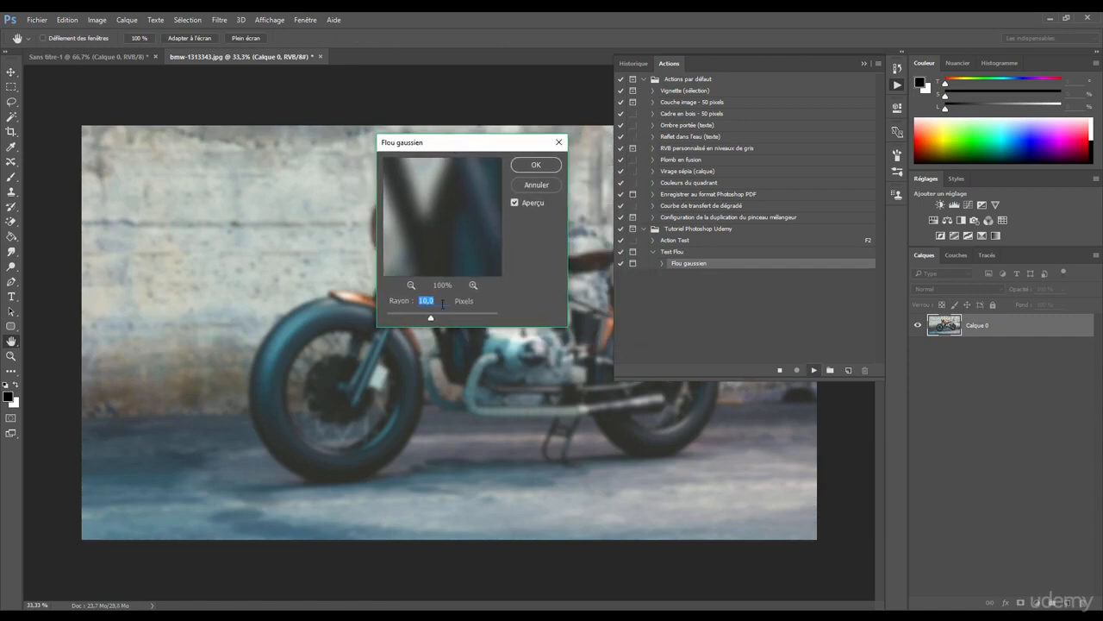
mouse_move(431, 317)
left_mouse_down()
mouse_move(443, 319)
mouse_move(427, 318)
left_mouse_up()
left_click(534, 185)
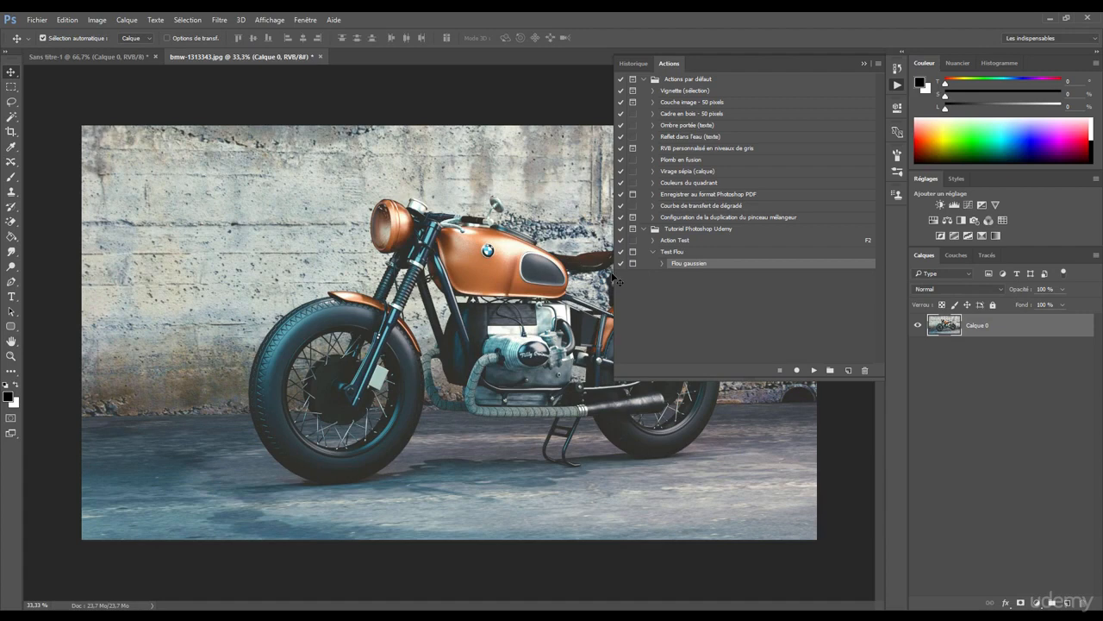
- Delete the Test Flou action from the Tutoriel Photoshop Udemy set
left_click(673, 252)
left_click(689, 265)
left_click(673, 252)
left_click_drag(673, 253, 864, 370)
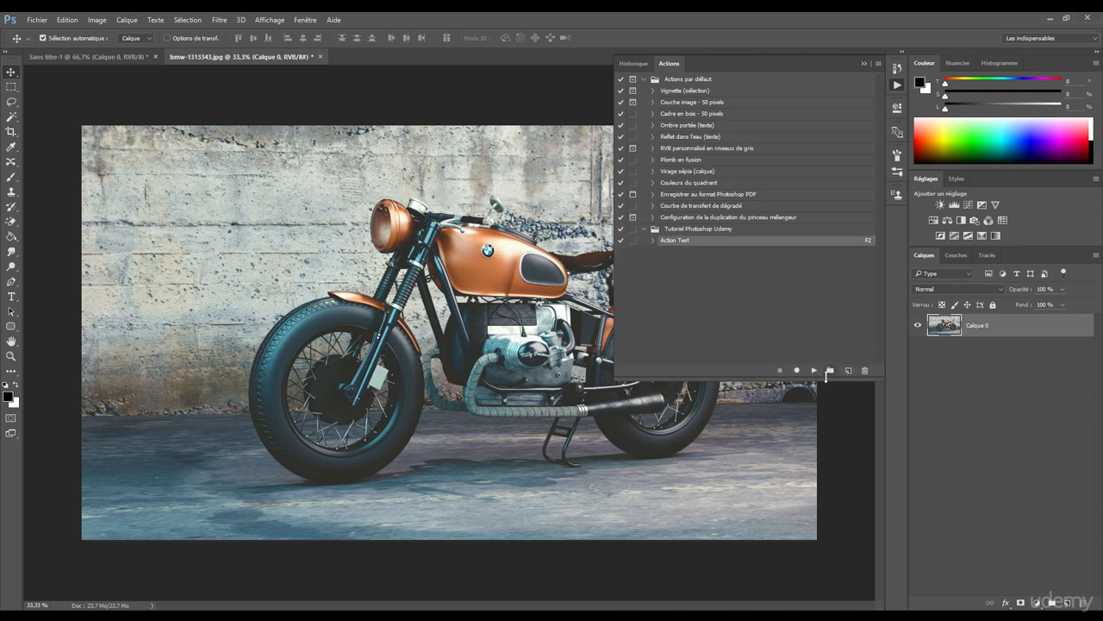
- Create a fresh Test Flou action in the Tutoriel Photoshop Udemy set and start recording
left_click(848, 369)
type("Test Flo")
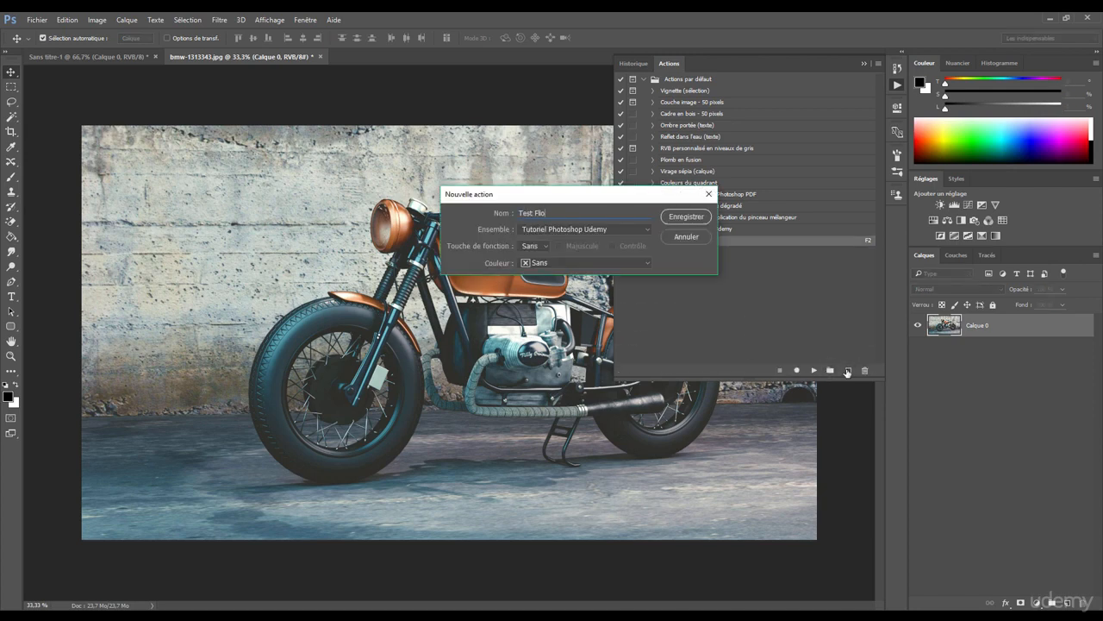
type("u")
left_click(686, 217)
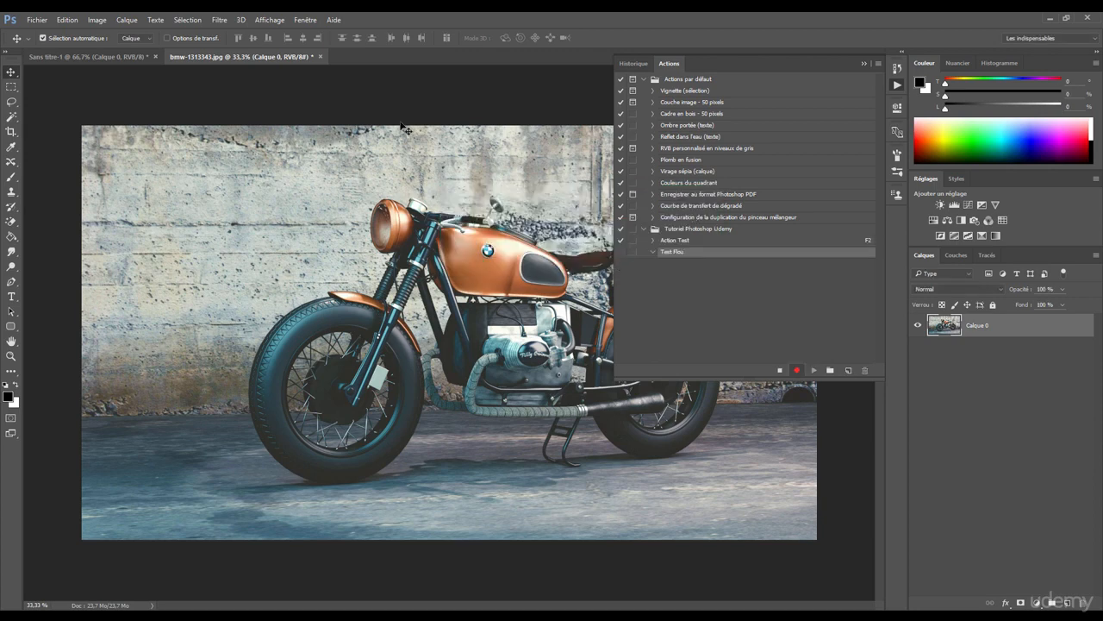
- Record a Flou gaussien with a 10-pixel radius on Calque 0 as the first command of Test Flou
left_click(218, 19)
mouse_move(219, 179)
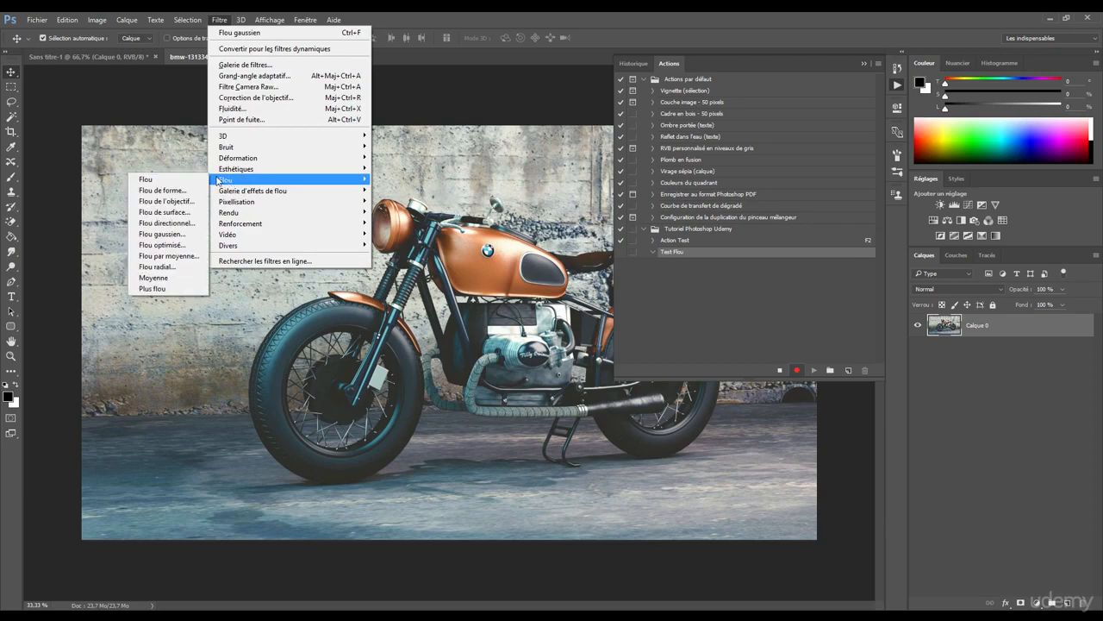
left_click(177, 234)
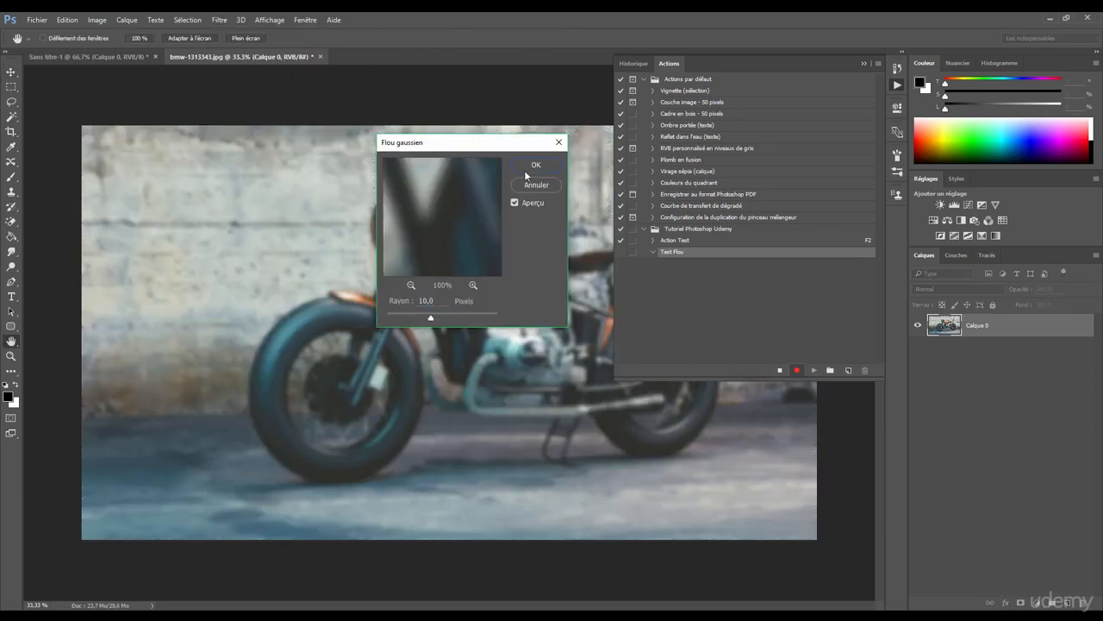
left_click(528, 169)
- Record a Flou directionnel with a distance of 23 pixels as the second command, and stop recording
left_click(219, 19)
mouse_move(226, 179)
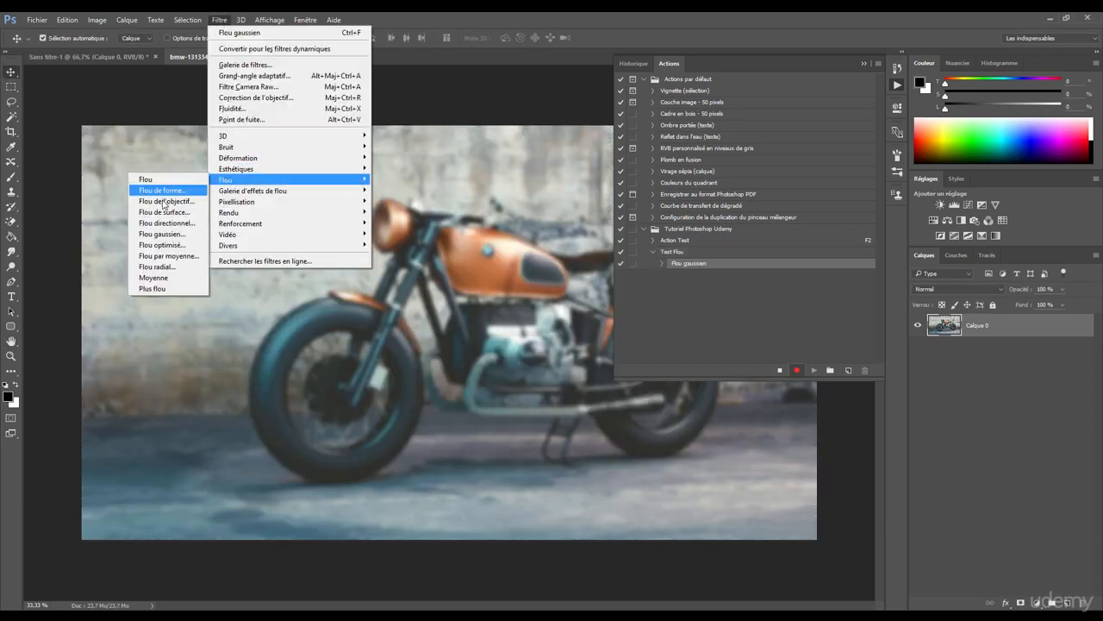
left_click(167, 223)
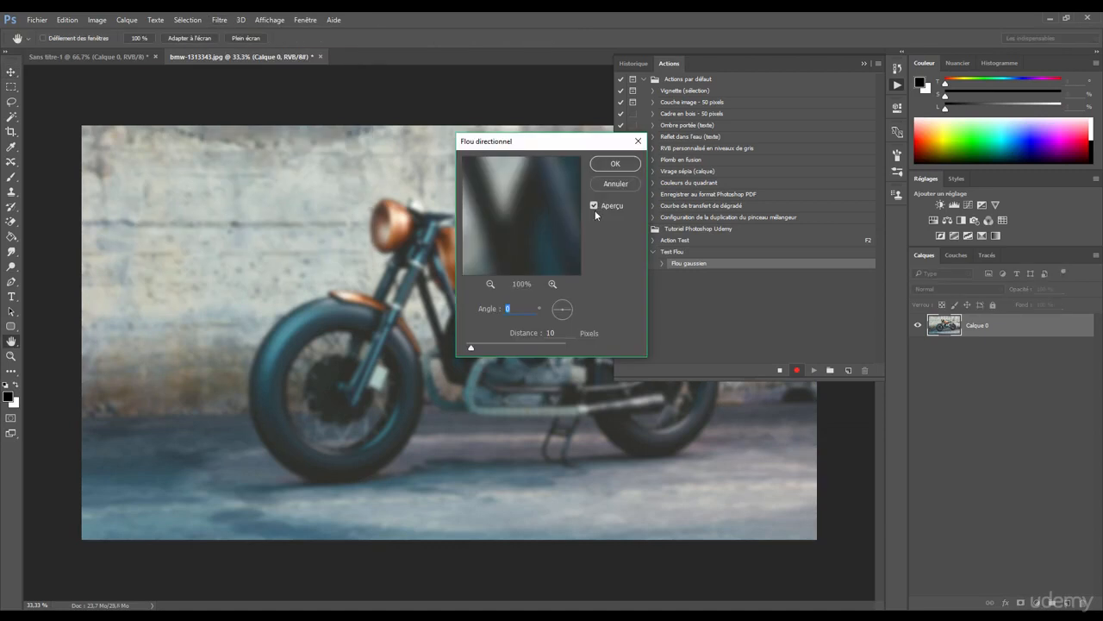
left_click_drag(471, 347, 478, 347)
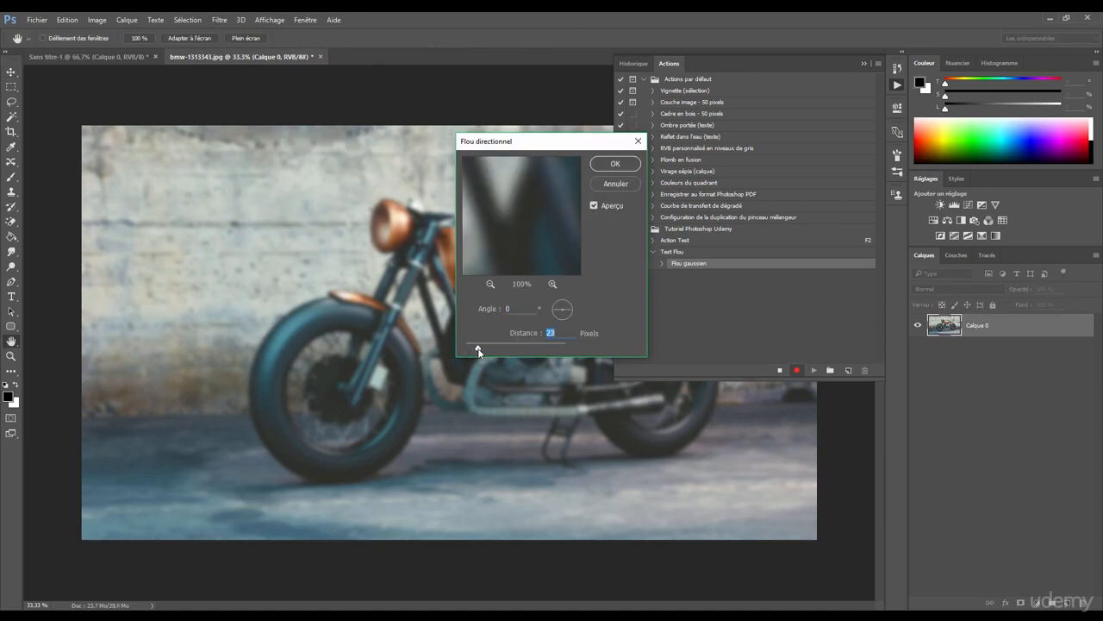
left_click(615, 164)
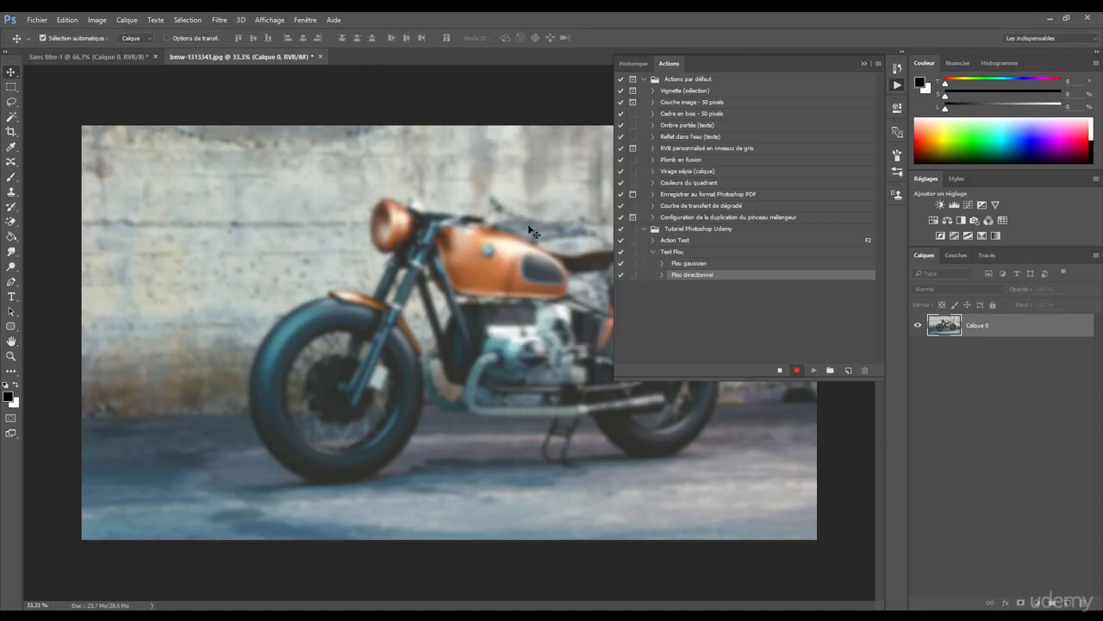
left_click(780, 370)
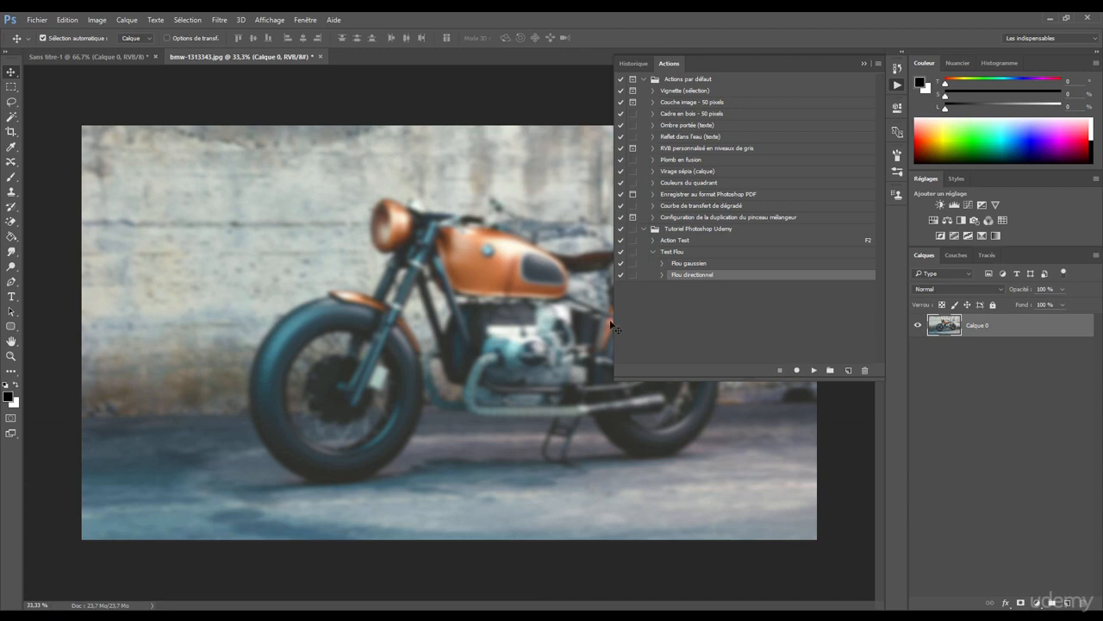
- Turn on the dialog display in Test Flou for Flou directionnel only, and expand both filters' recorded settings
left_click(632, 251)
left_click(457, 247)
left_click(662, 263)
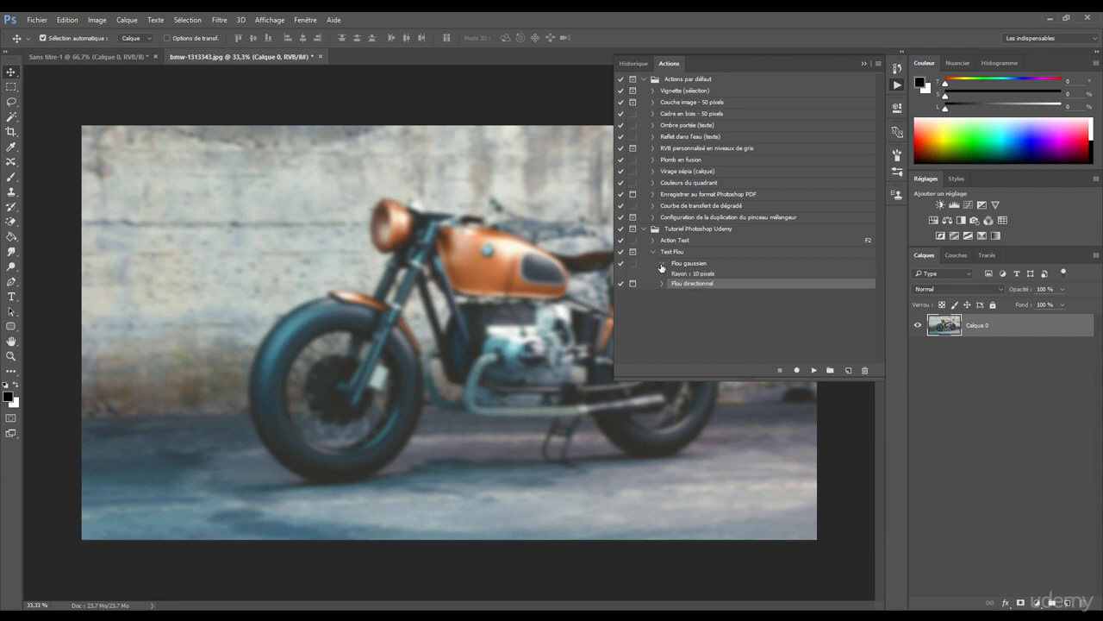
left_click(662, 283)
- Undo both recorded blurs, run Test Flou with a Flou directionnel distance of 218 pixels, and collapse the action
left_click(672, 251)
key("ctrl+alt+z")
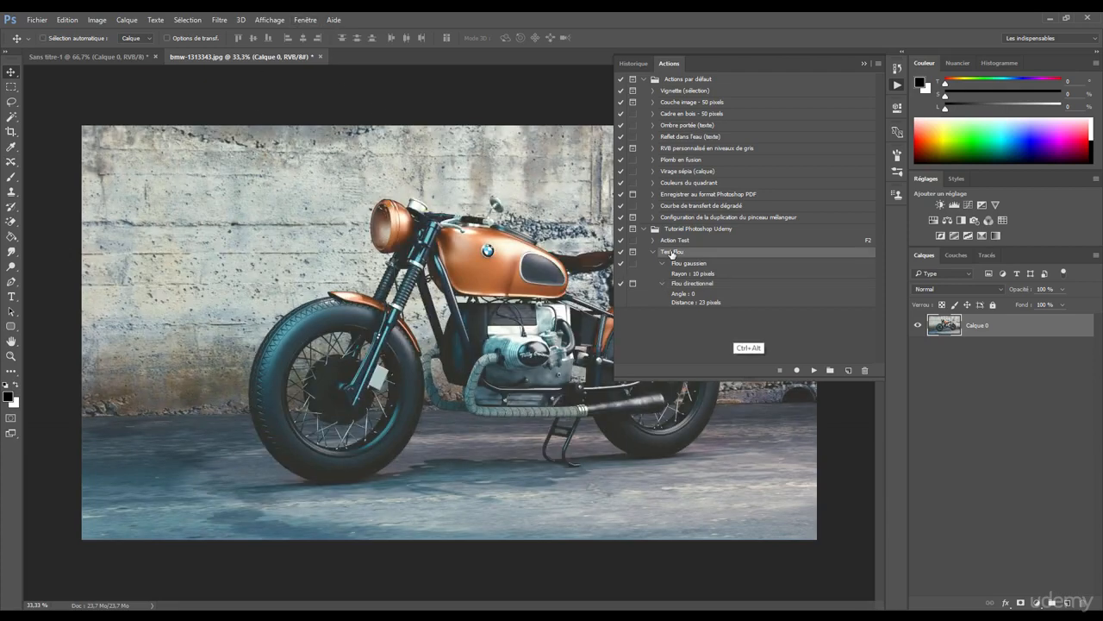
left_click(814, 371)
left_click_drag(524, 144, 478, 154)
left_click_drag(431, 361, 476, 361)
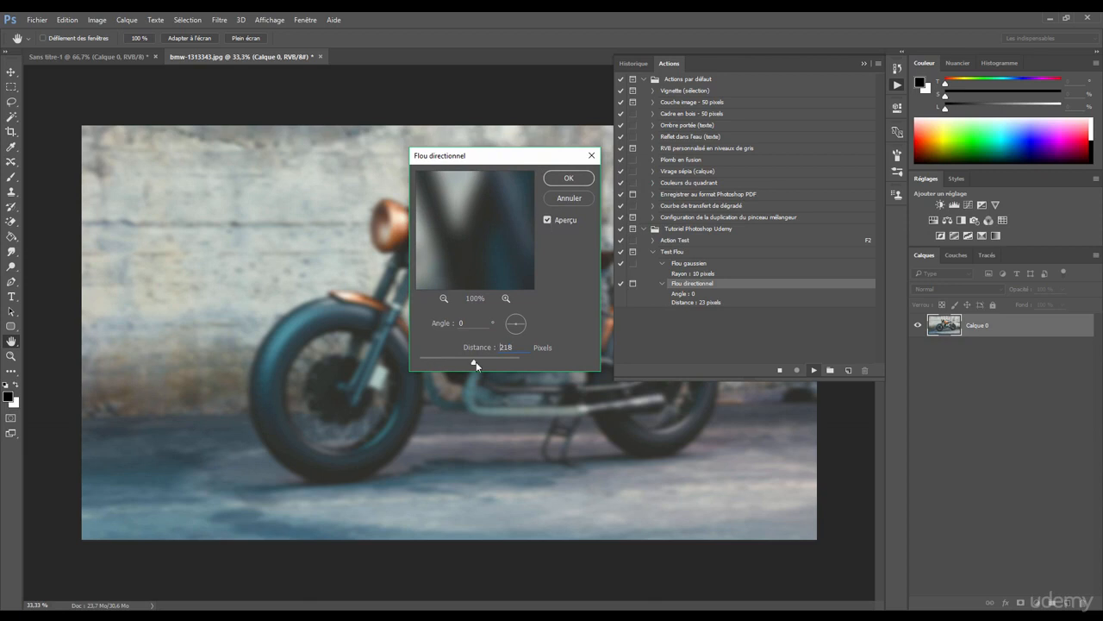
left_click(565, 180)
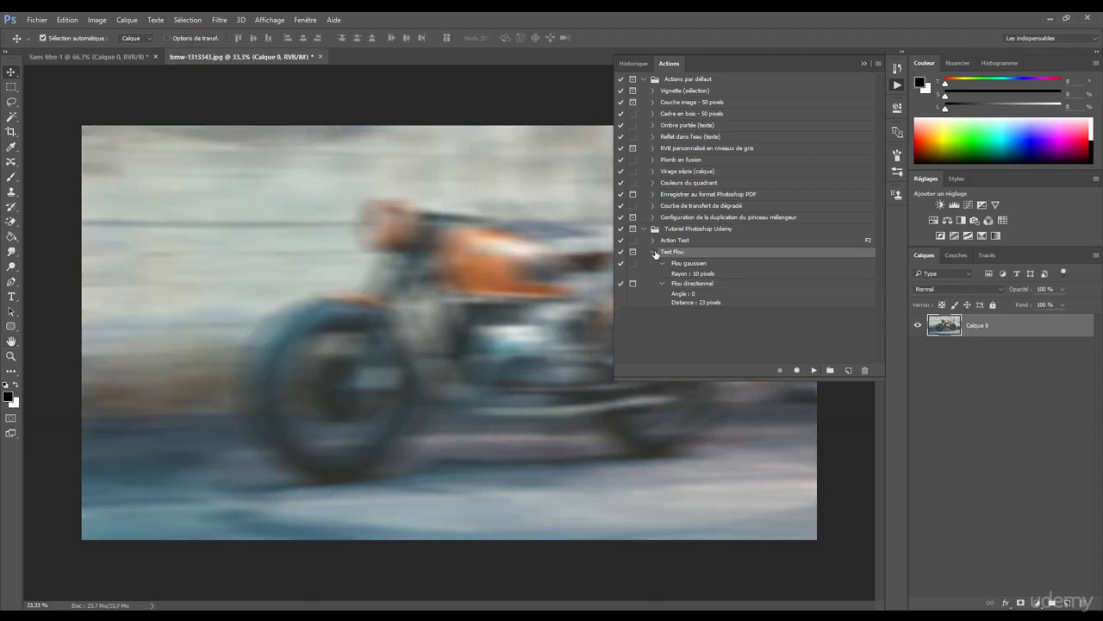
left_click(652, 251)
left_click(897, 84)
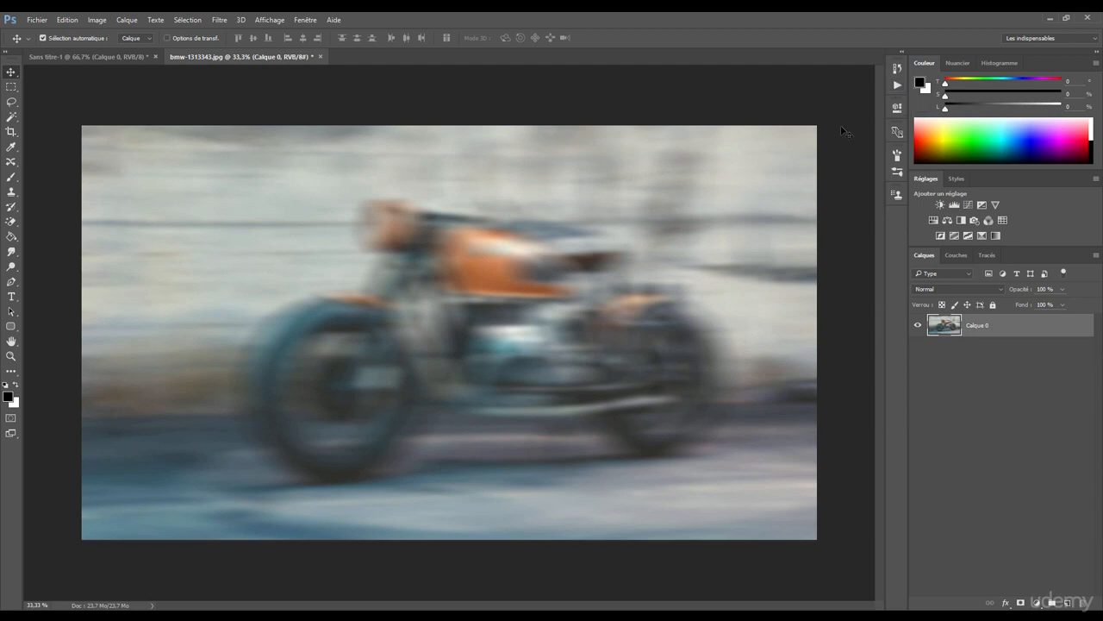
left_click(897, 85)
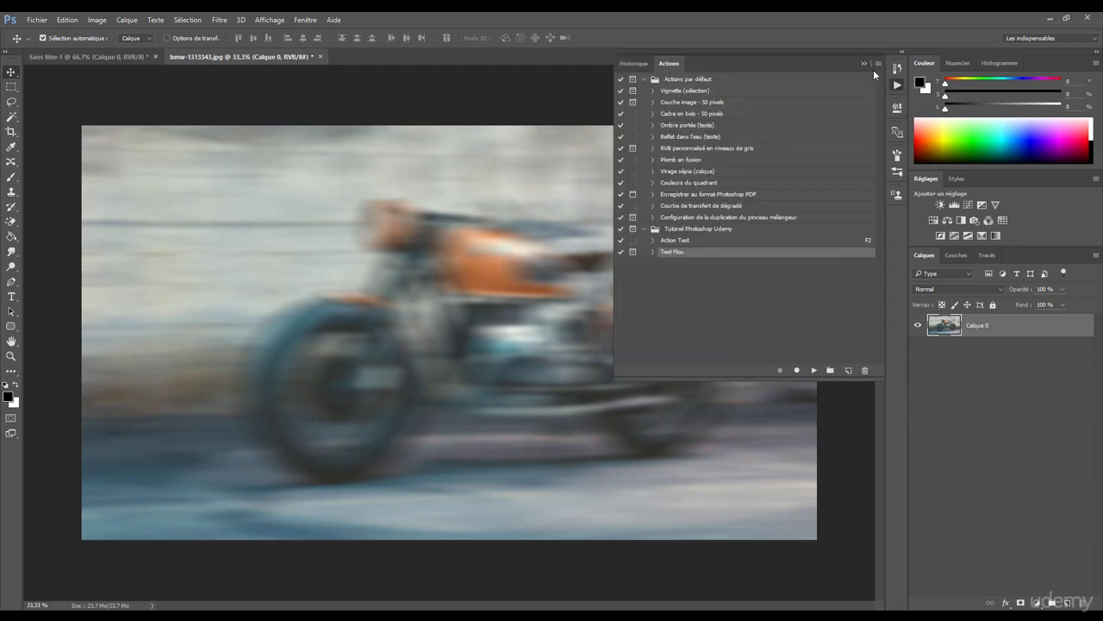
left_click(879, 64)
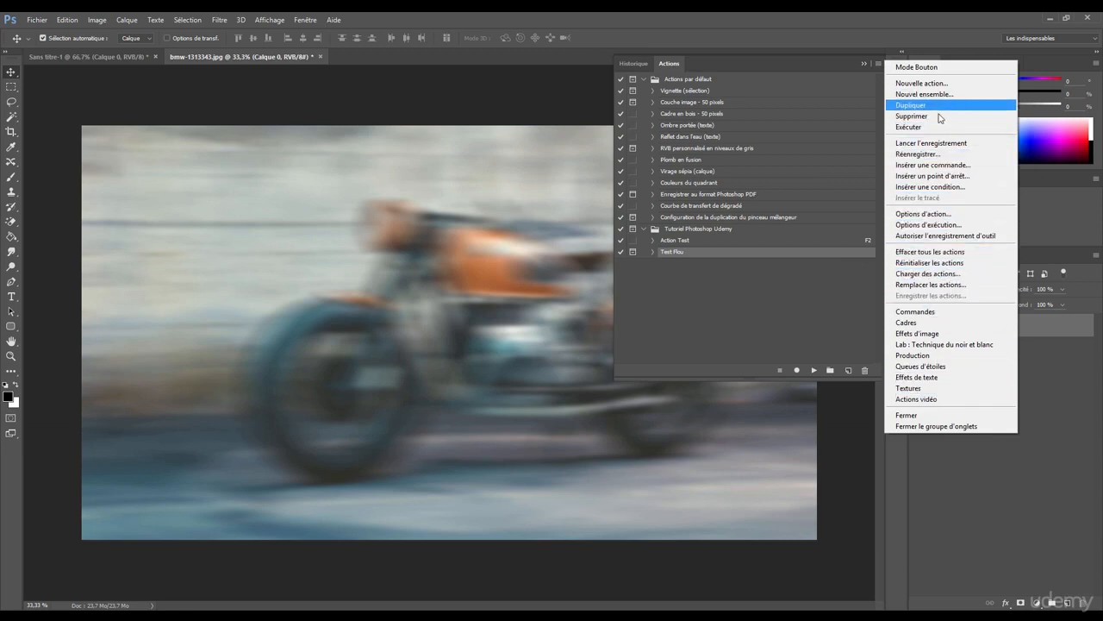
- Open the file-saving dialog for the Tutoriel Photoshop Udemy action set and cancel without saving
left_click(694, 231)
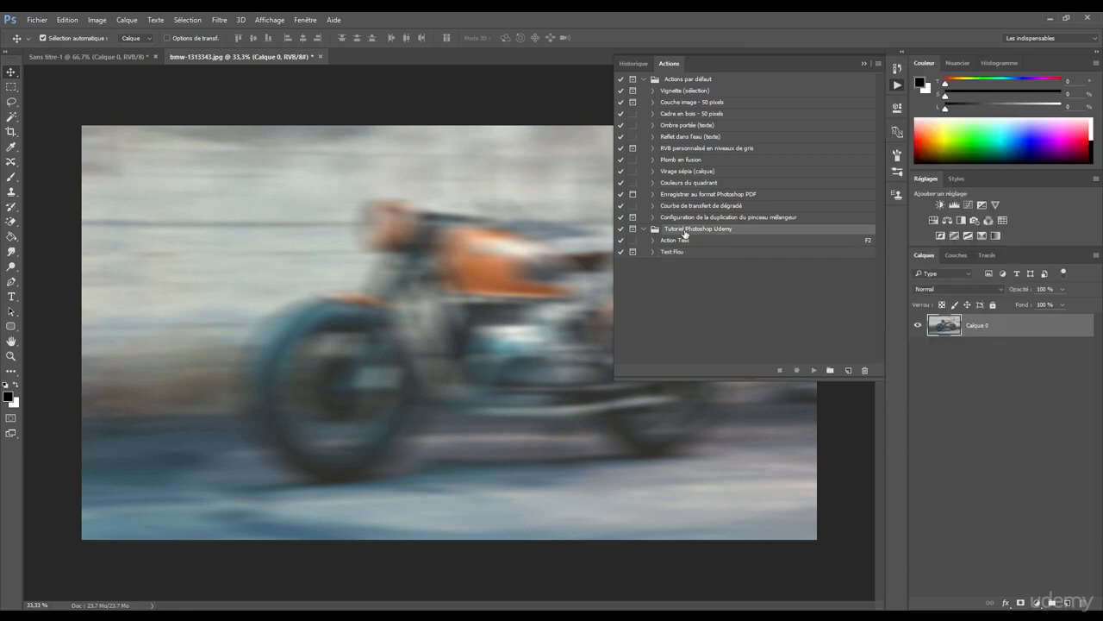
left_click(878, 64)
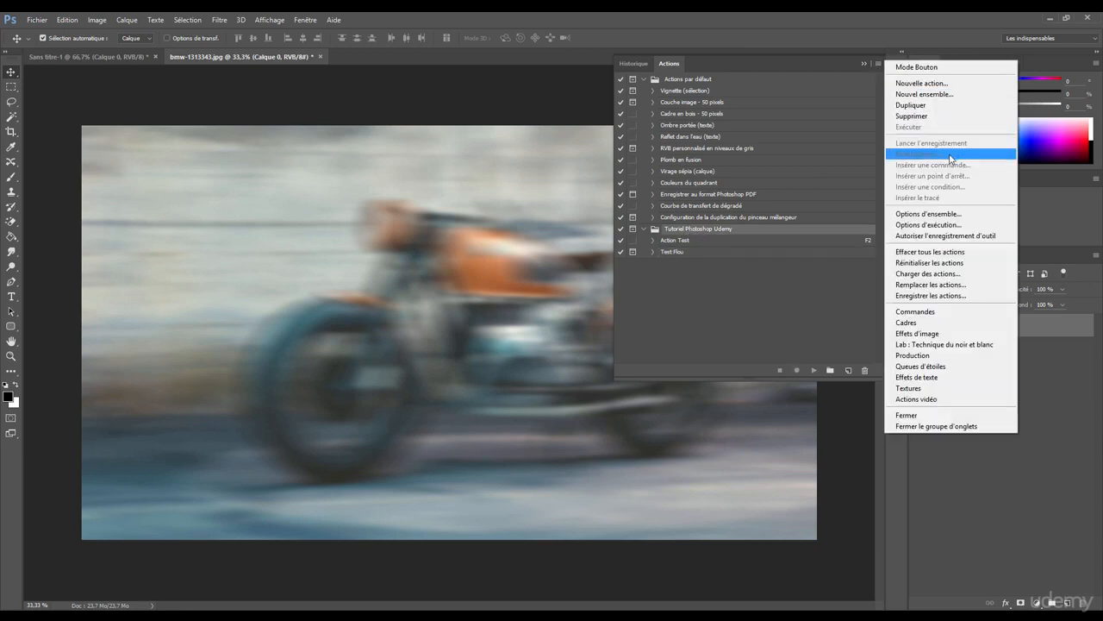
left_click(942, 297)
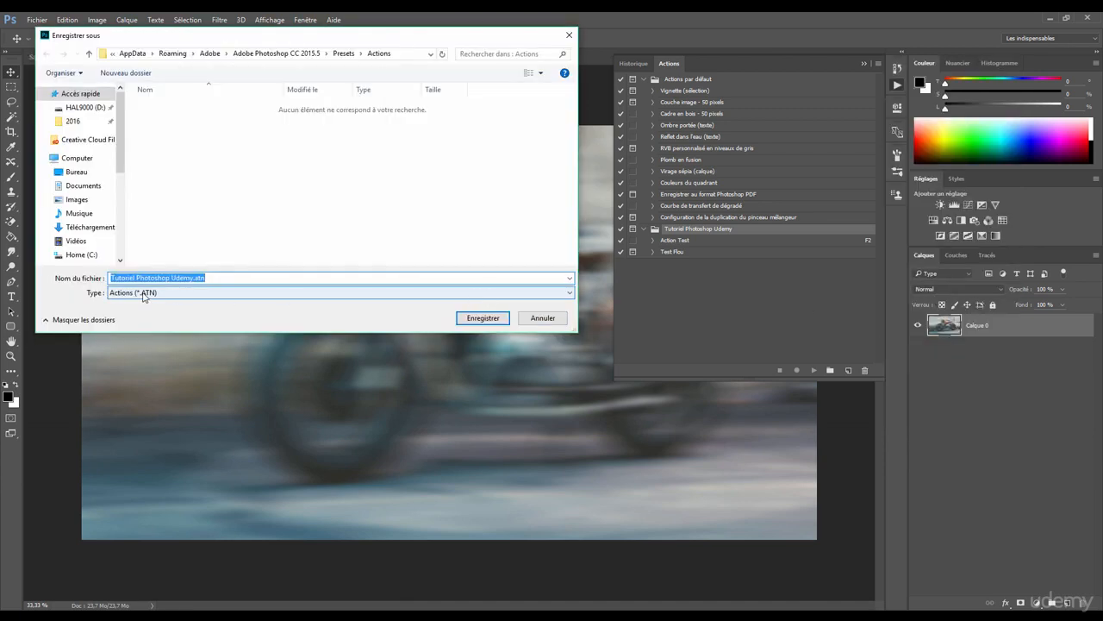
left_click(527, 320)
- Deselect the Tutoriel Photoshop Udemy set and hide the actions list
left_click(876, 64)
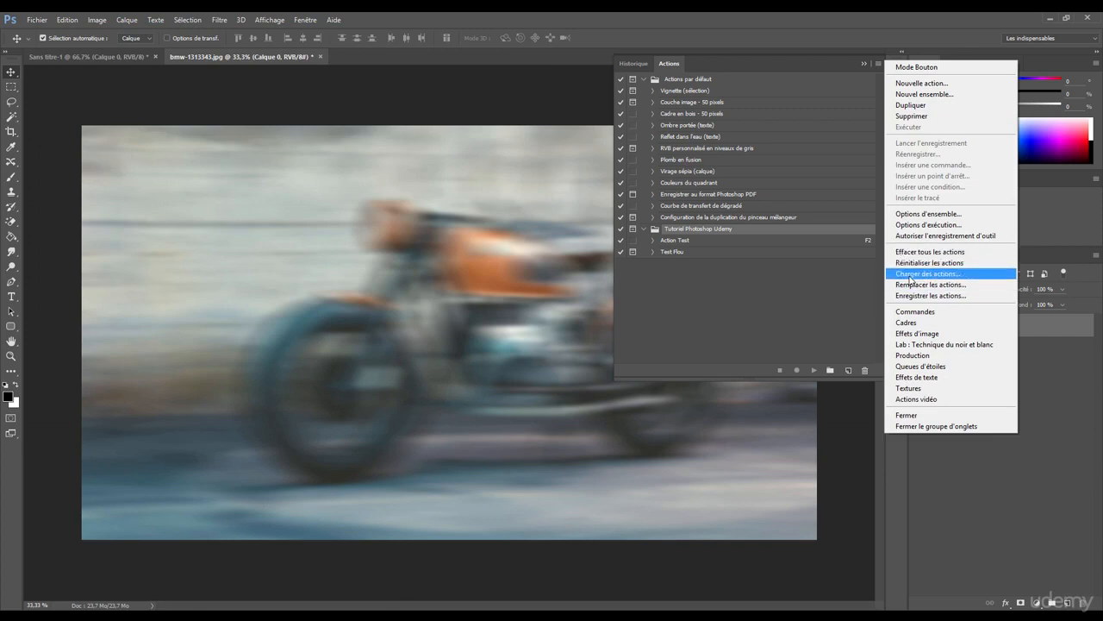
left_click(812, 294)
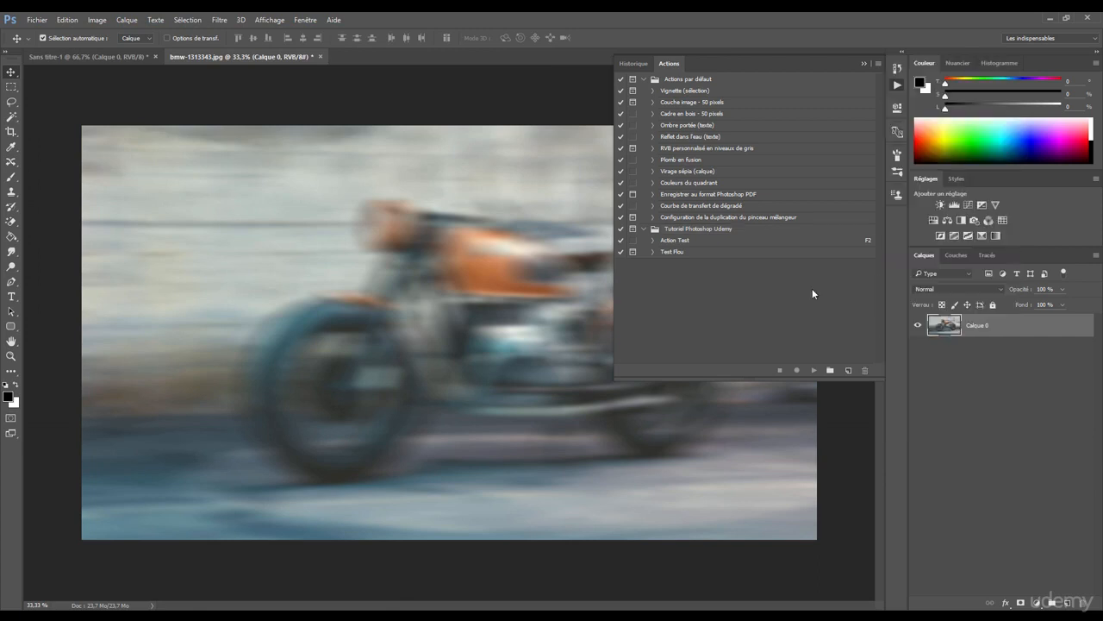
left_click(898, 85)
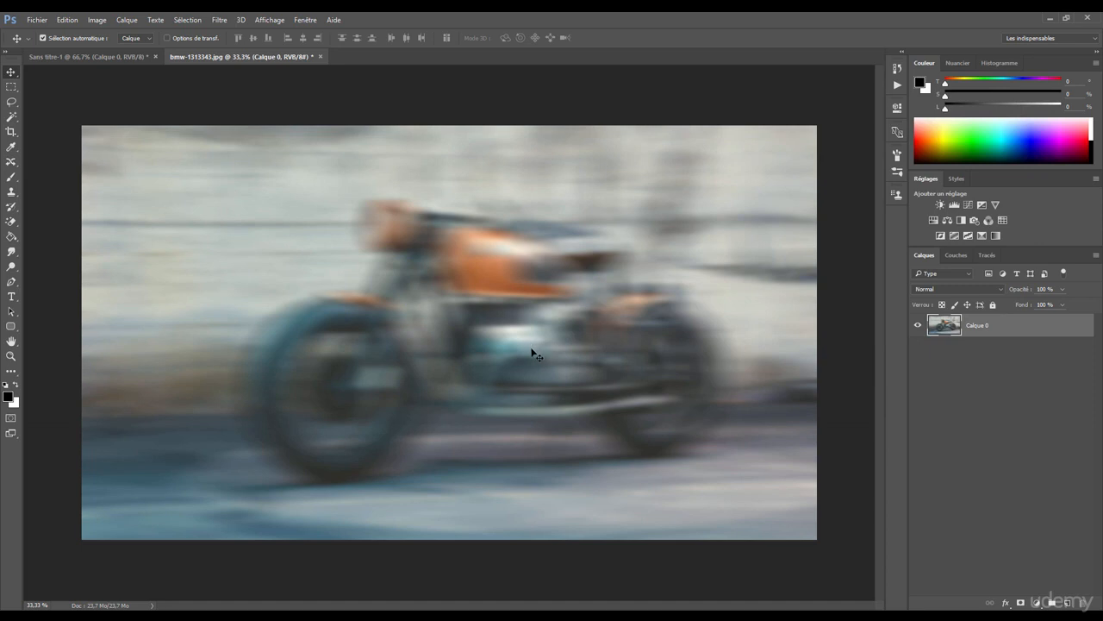